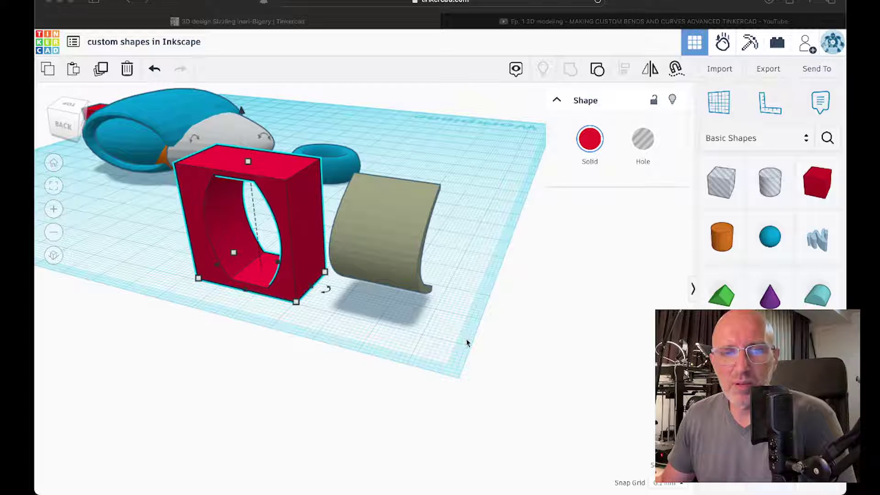
pyautogui.moveTo(470, 339); pyautogui.dragTo(396, 269)
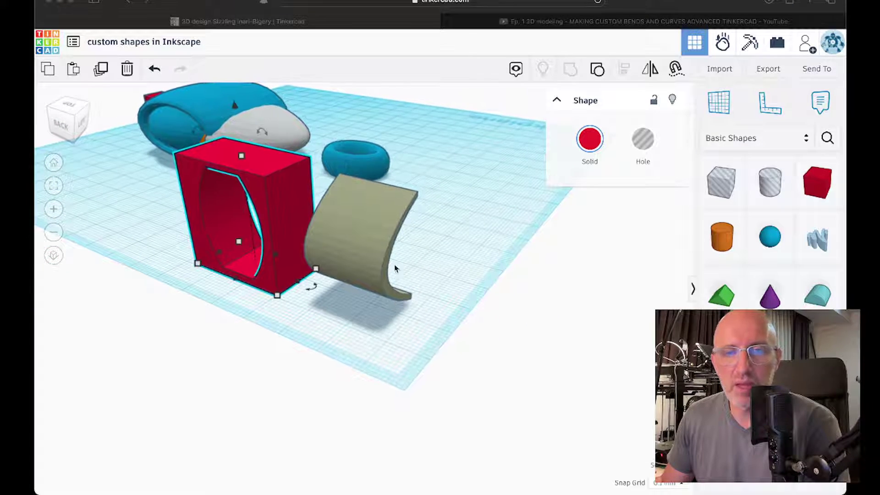
pyautogui.moveTo(422, 228); pyautogui.dragTo(507, 323)
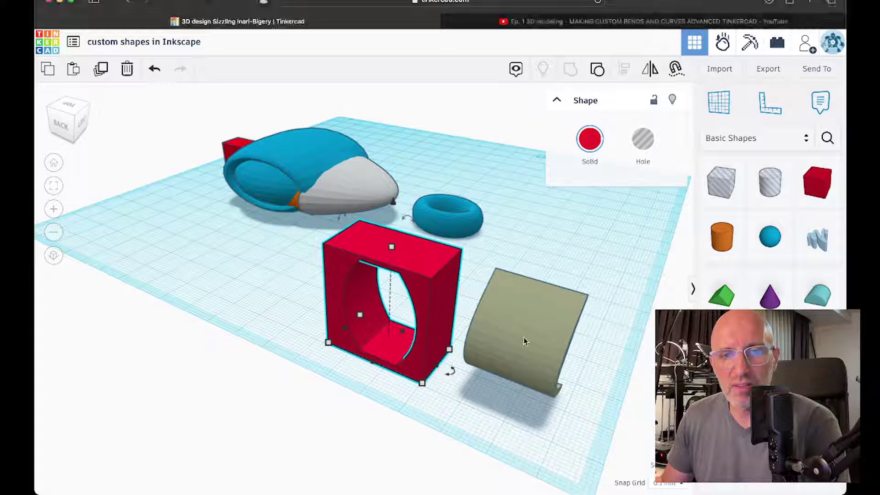
pyautogui.click(521, 334)
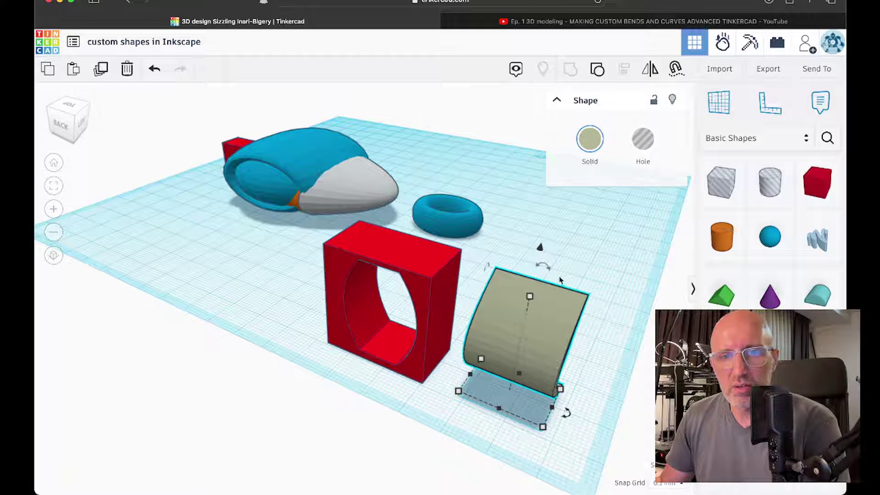
# Delete the blue torus from the workplane
pyautogui.scroll(5, 442, 207)
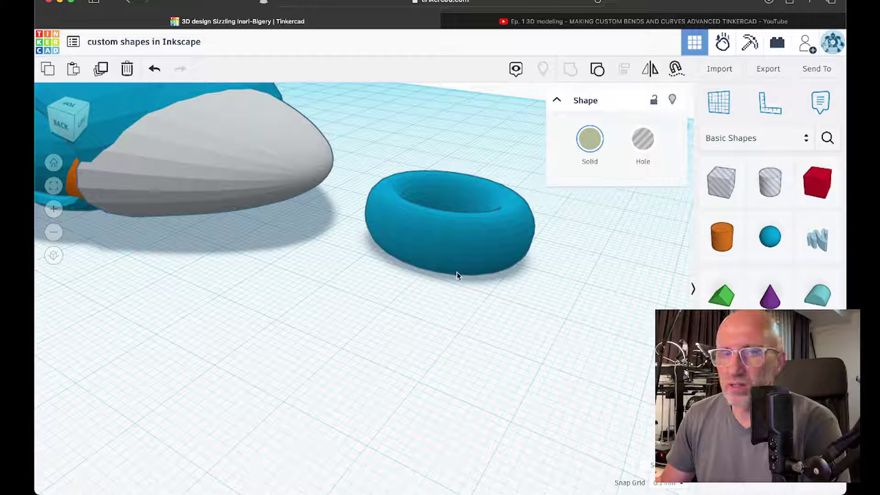
pyautogui.moveTo(459, 273); pyautogui.dragTo(379, 289)
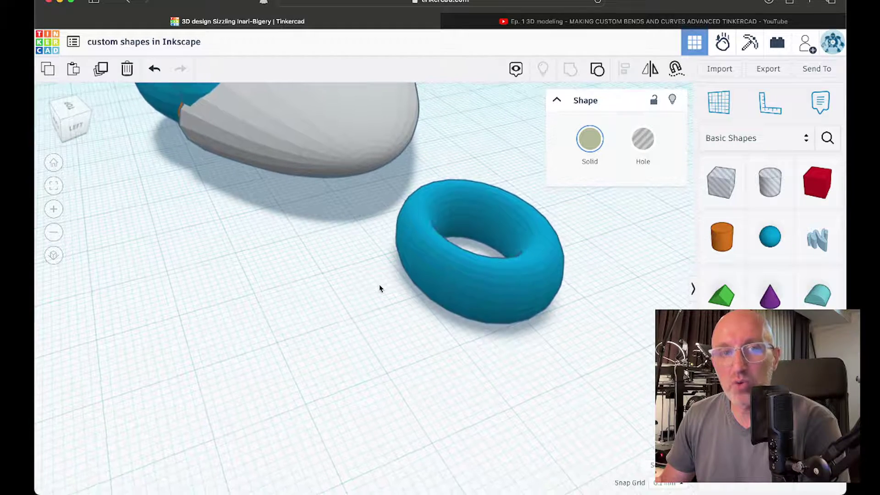
pyautogui.click(433, 267)
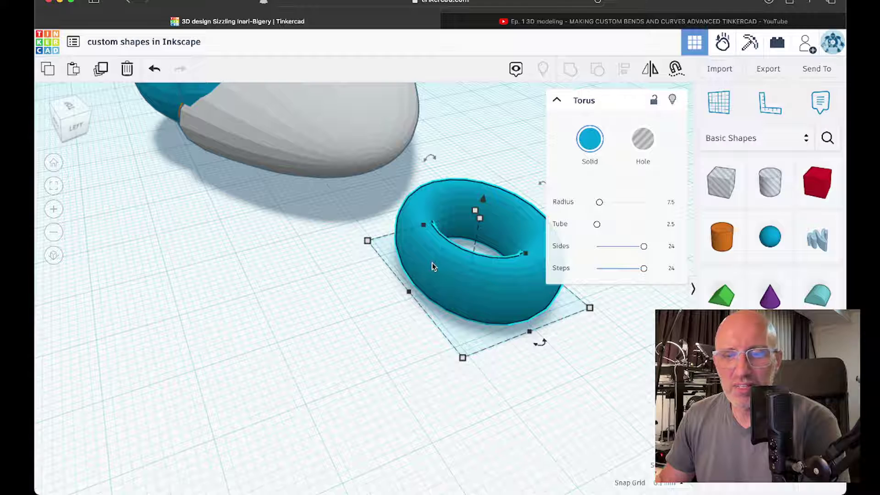
pyautogui.press('XF86AudioMute')
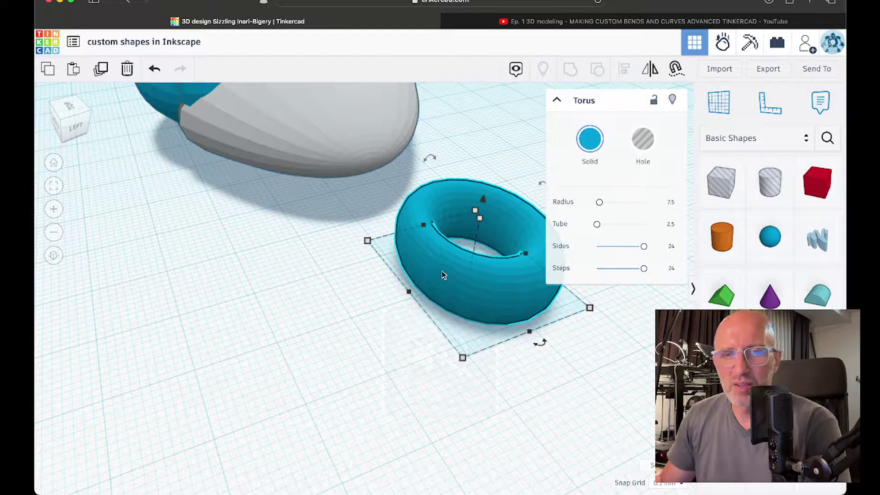
pyautogui.moveTo(441, 274); pyautogui.dragTo(402, 307)
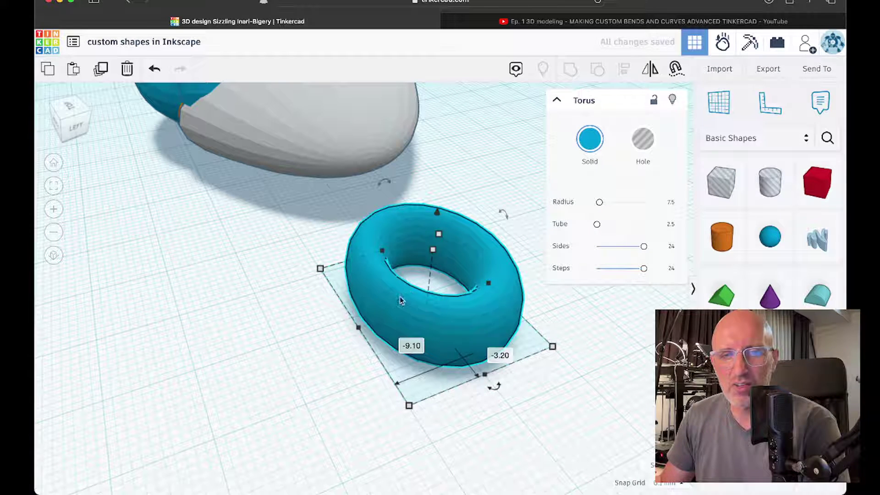
pyautogui.moveTo(273, 232); pyautogui.dragTo(253, 151)
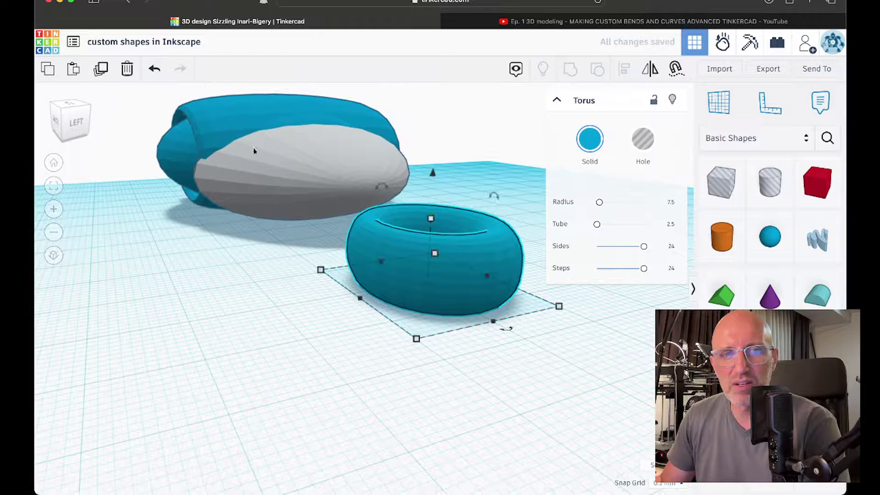
pyautogui.press('Delete')
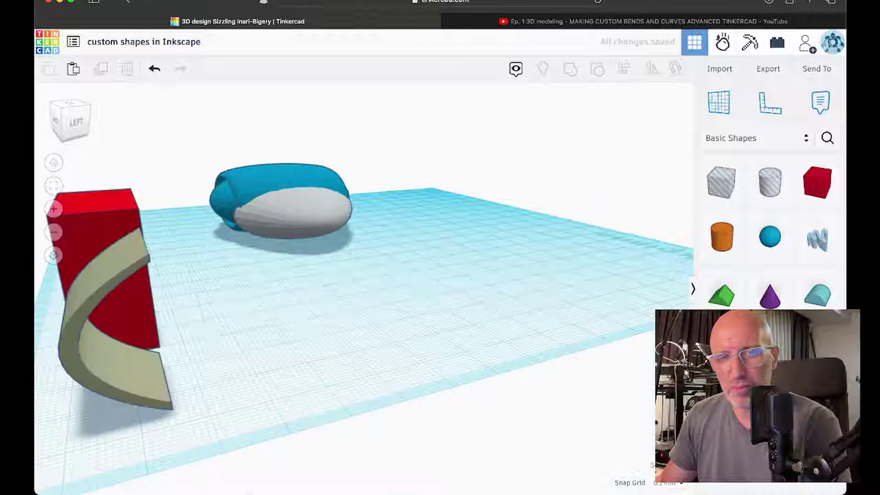
# Turn the red block with the rounded opening into a hole and stretch it taller
pyautogui.moveTo(282, 267); pyautogui.dragTo(376, 328)
pyautogui.moveTo(529, 322); pyautogui.dragTo(330, 336)
pyautogui.click(299, 223)
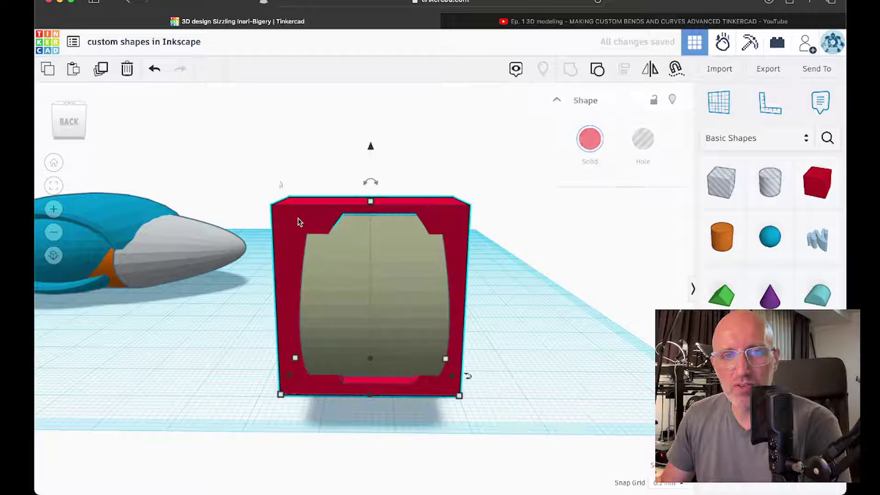
pyautogui.click(654, 145)
pyautogui.moveTo(472, 232); pyautogui.dragTo(526, 302)
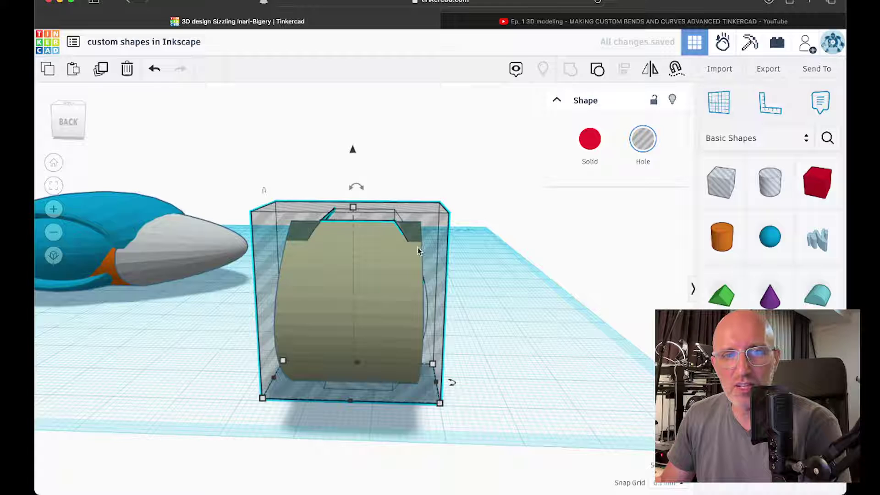
pyautogui.moveTo(353, 207); pyautogui.dragTo(337, 178)
# Raise the olive curved shape off the workplane and position it beside the hollow block
pyautogui.click(334, 306)
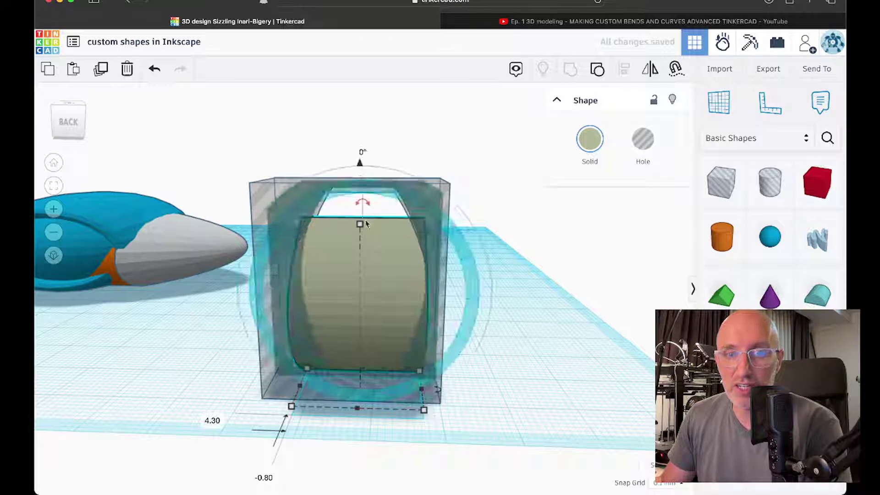
pyautogui.moveTo(367, 362); pyautogui.dragTo(367, 183)
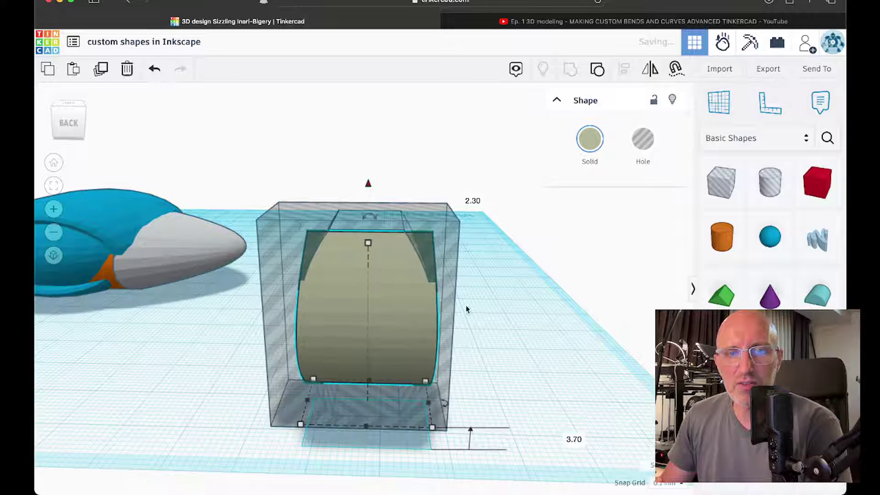
pyautogui.moveTo(468, 309)
pyautogui.mouseDown()
pyautogui.moveTo(467, 286)
pyautogui.moveTo(457, 299)
pyautogui.mouseUp()
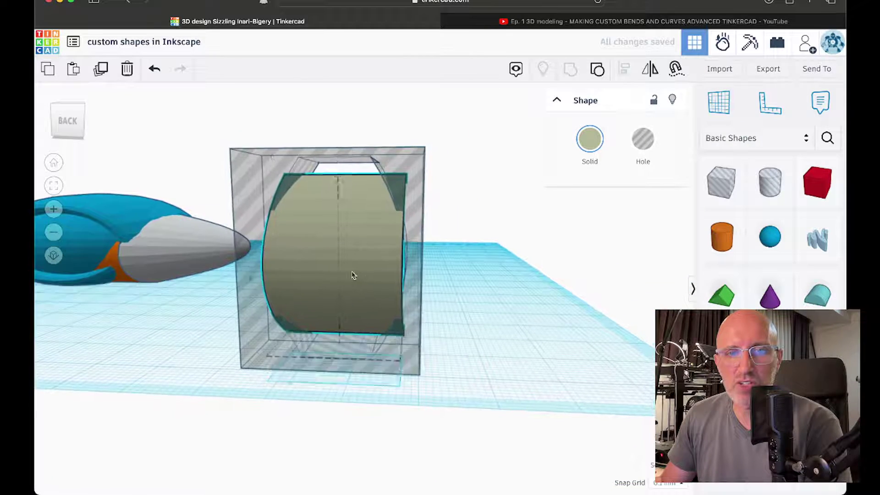
pyautogui.moveTo(353, 273); pyautogui.dragTo(553, 284)
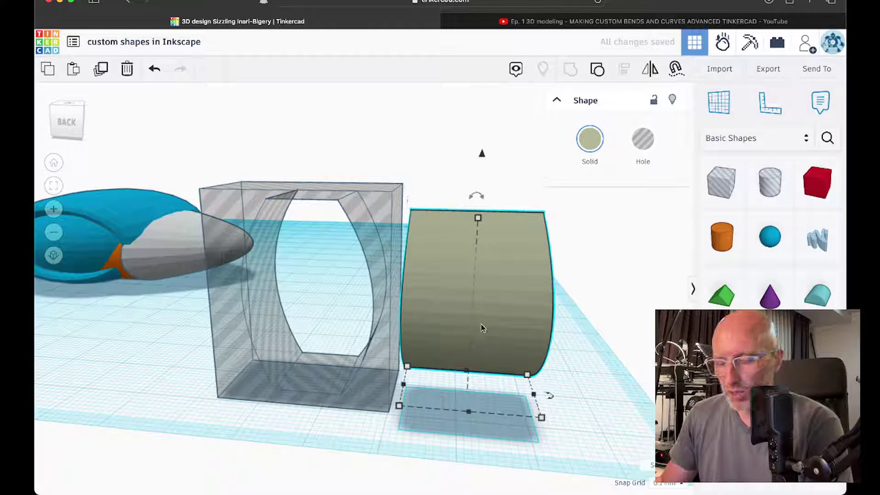
# Duplicate the olive curved shape and place the copy beside the original, away from the hollow block
pyautogui.moveTo(479, 327); pyautogui.dragTo(659, 298)
pyautogui.scroll(-4, 639, 320)
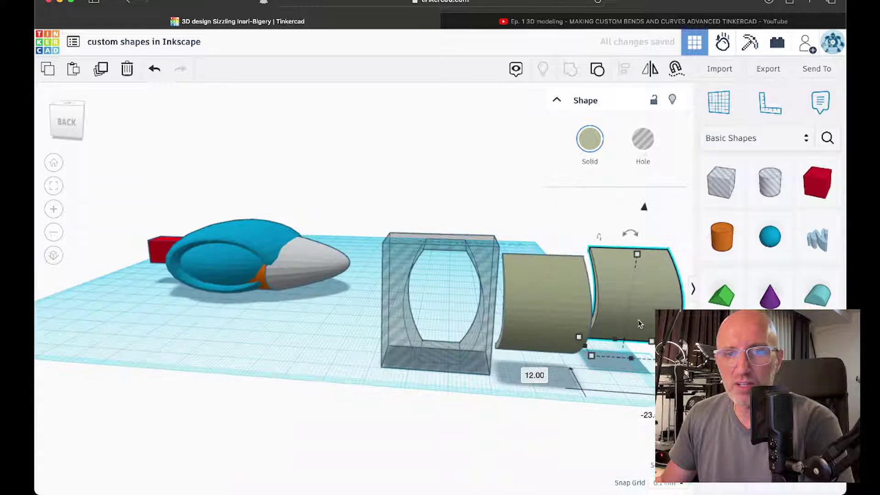
pyautogui.moveTo(606, 334); pyautogui.dragTo(539, 355)
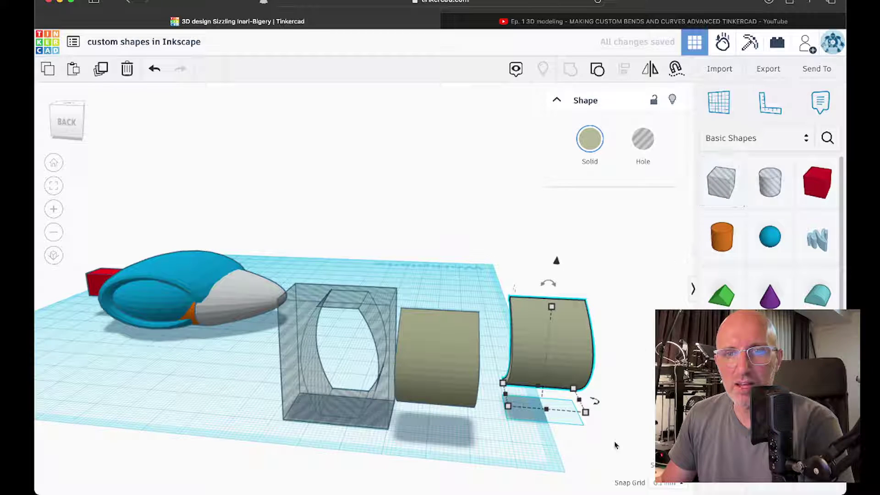
# Place three narrow box holes across the copied curved shape and group them with it to cut it into strips
pyautogui.moveTo(721, 183); pyautogui.dragTo(583, 405)
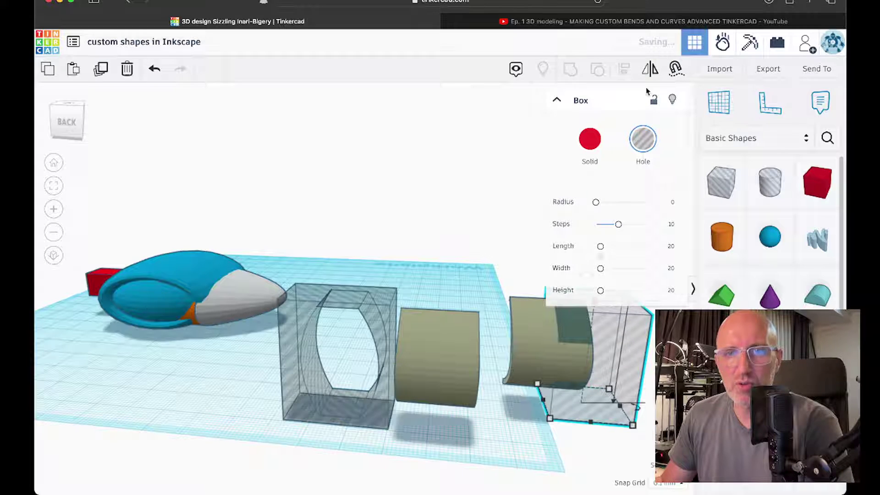
pyautogui.click(557, 102)
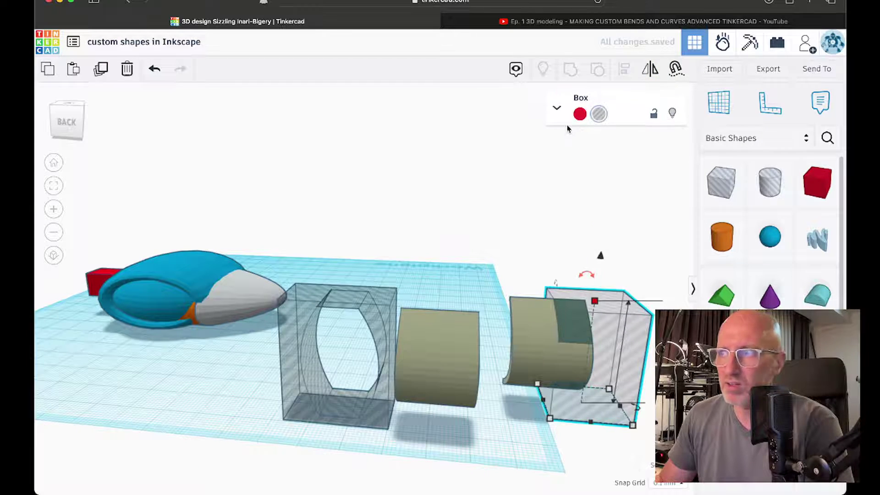
pyautogui.moveTo(589, 420); pyautogui.dragTo(556, 369)
pyautogui.hotkey('ctrl', 'd')
pyautogui.hotkey('ctrl', 'd')
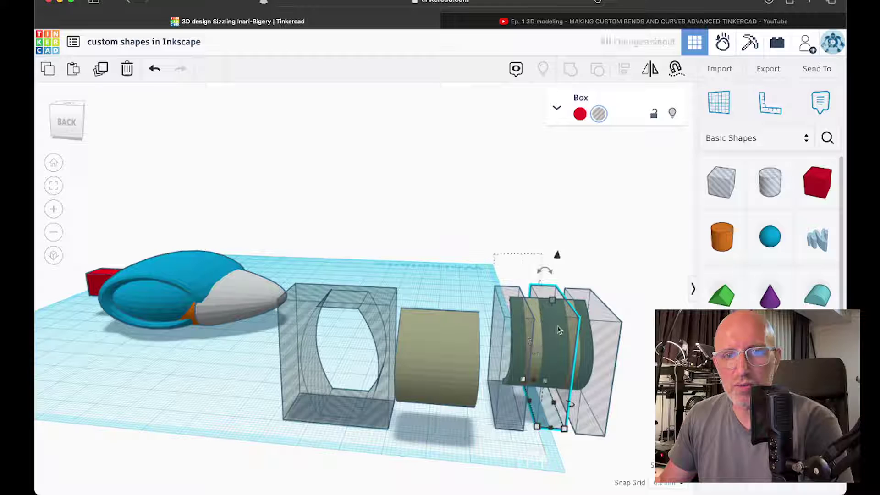
pyautogui.moveTo(558, 329); pyautogui.dragTo(628, 371)
pyautogui.click(575, 70)
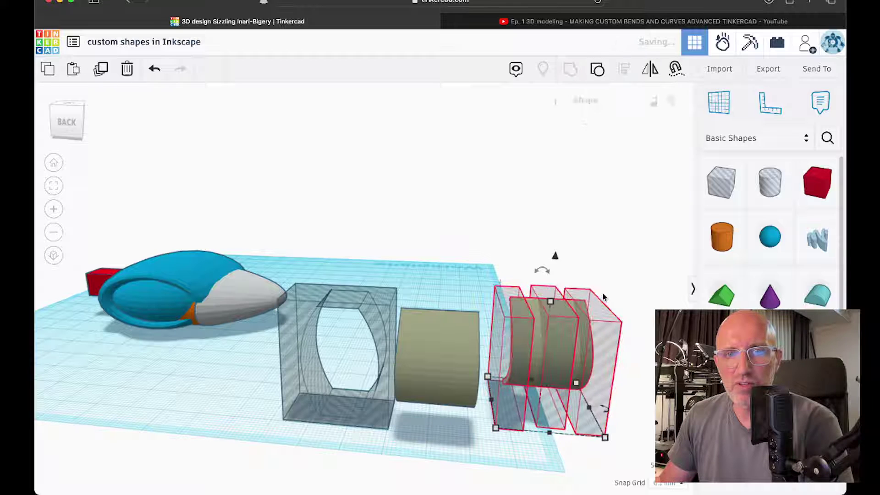
# Move the uncut curved shape onto the strips and group them into one ribbed shape
pyautogui.moveTo(445, 384); pyautogui.dragTo(552, 362)
pyautogui.keyDown('shift'); pyautogui.click(579, 337); pyautogui.keyUp('shift')
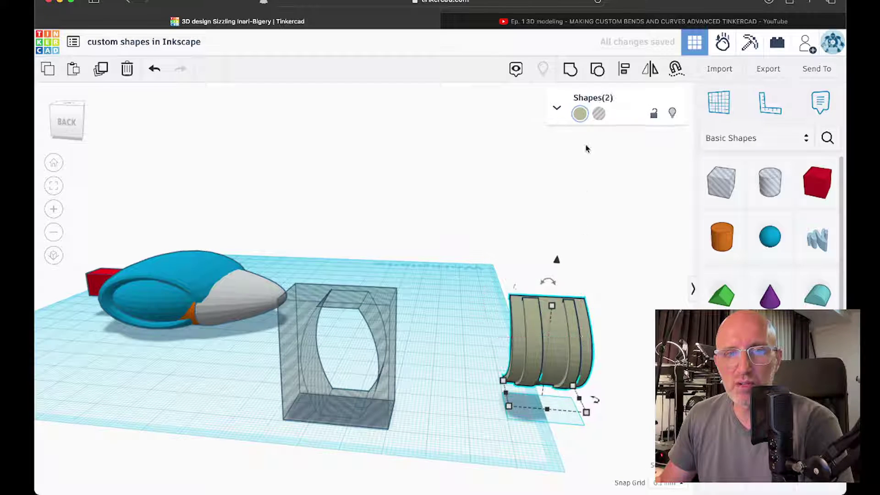
pyautogui.click(570, 69)
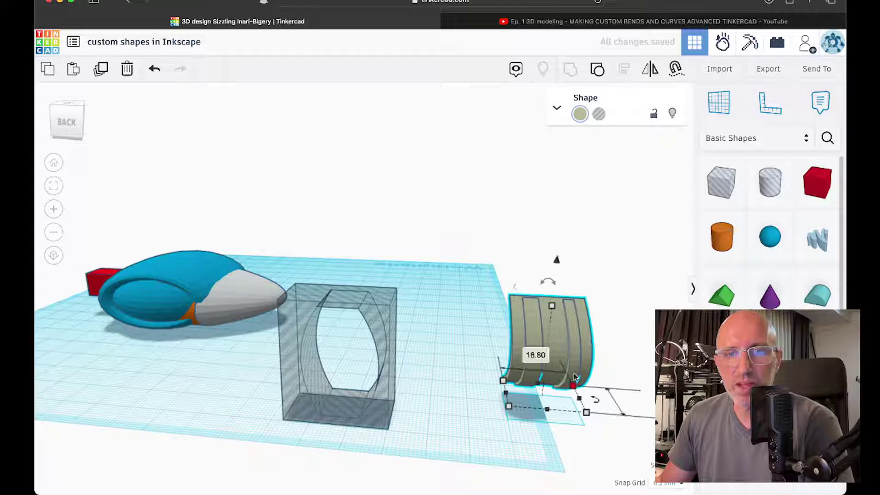
pyautogui.moveTo(576, 306); pyautogui.dragTo(311, 278)
# Undo the ribbed grouping, the strip cuts and the box holes, back to the two plain curved shapes
pyautogui.press('super+z')
pyautogui.press('super+z')
pyautogui.press('super+z')
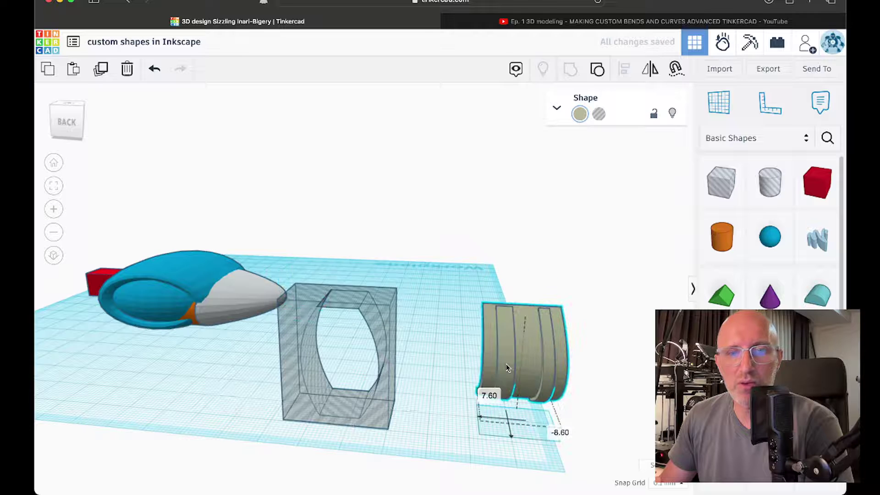
pyautogui.press('super+z')
pyautogui.press('super+z')
pyautogui.press('super+z')
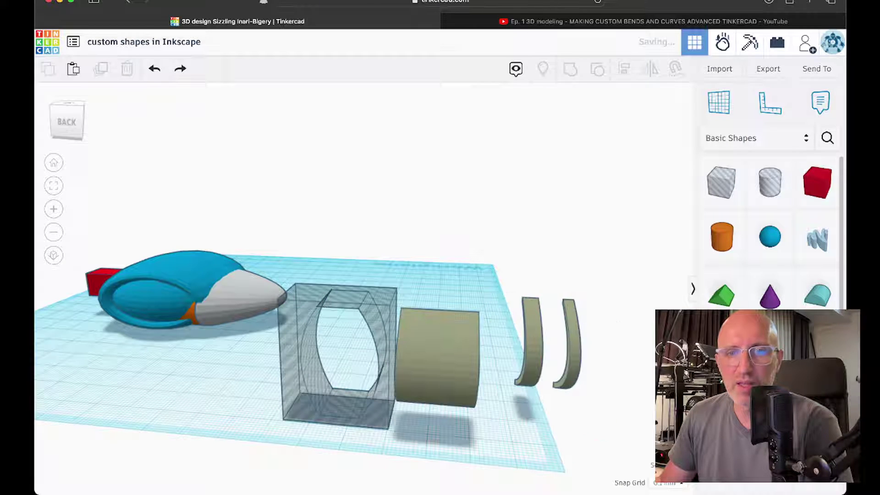
pyautogui.press('super+z')
pyautogui.press('super+z')
pyautogui.press('super+z')
pyautogui.press('super+z')
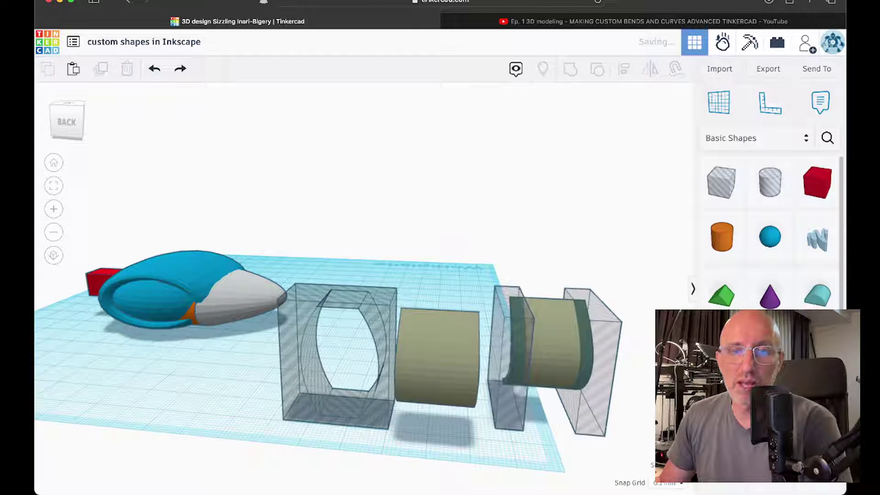
pyautogui.press('super+z')
pyautogui.press('super+z')
pyautogui.press('super+z')
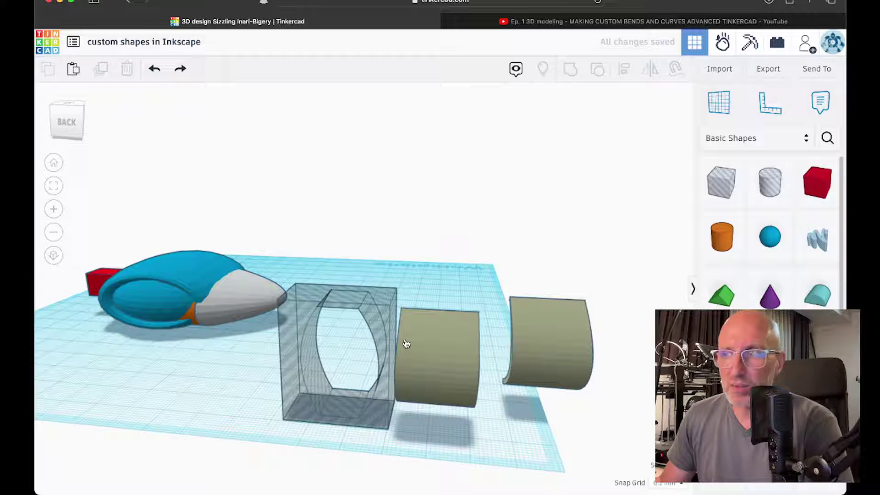
# Switch to Inkscape and delete the separate arc path beside the closed barrel-shaped outline
pyautogui.press('super+Tab')
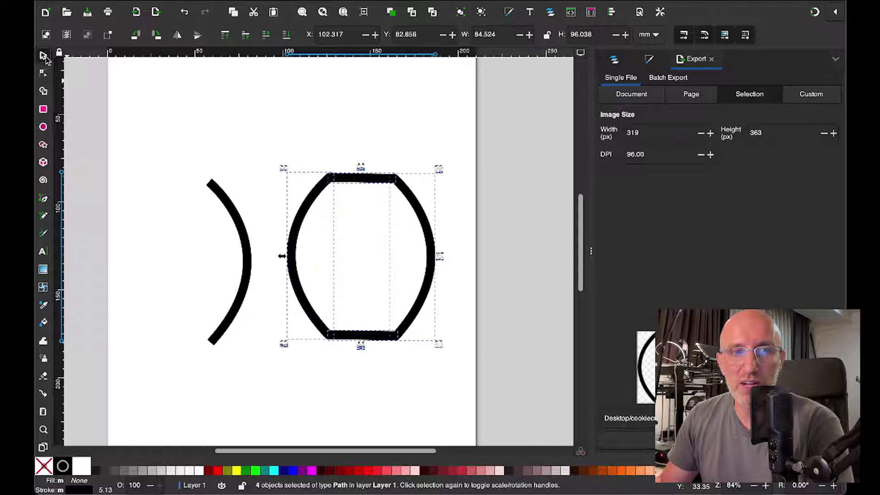
pyautogui.click(251, 270)
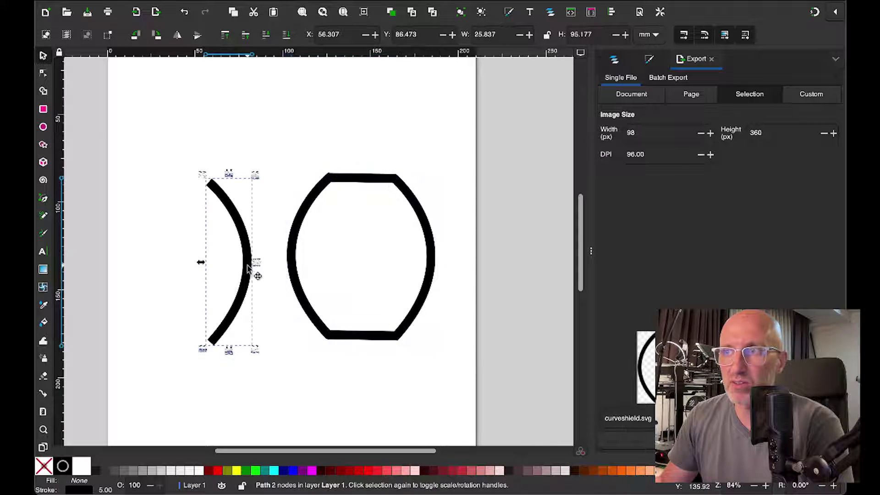
pyautogui.moveTo(251, 273); pyautogui.dragTo(221, 266)
pyautogui.press('Delete')
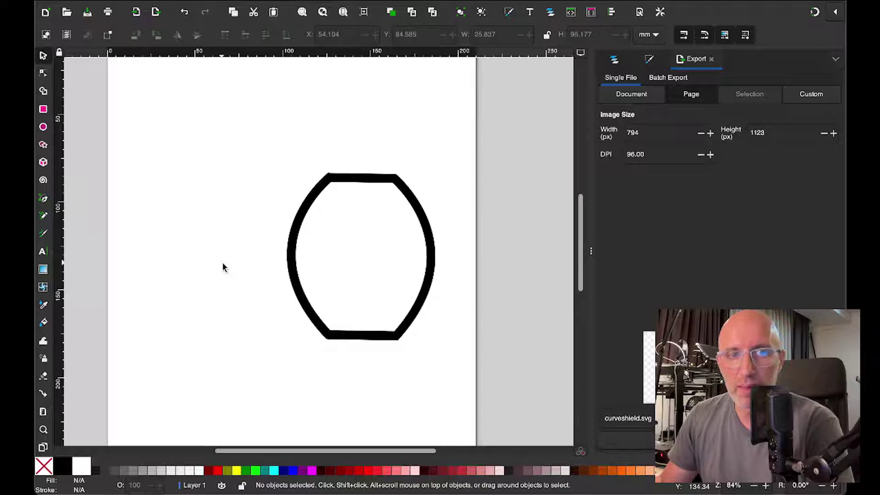
pyautogui.hotkey('ctrl', 'z')
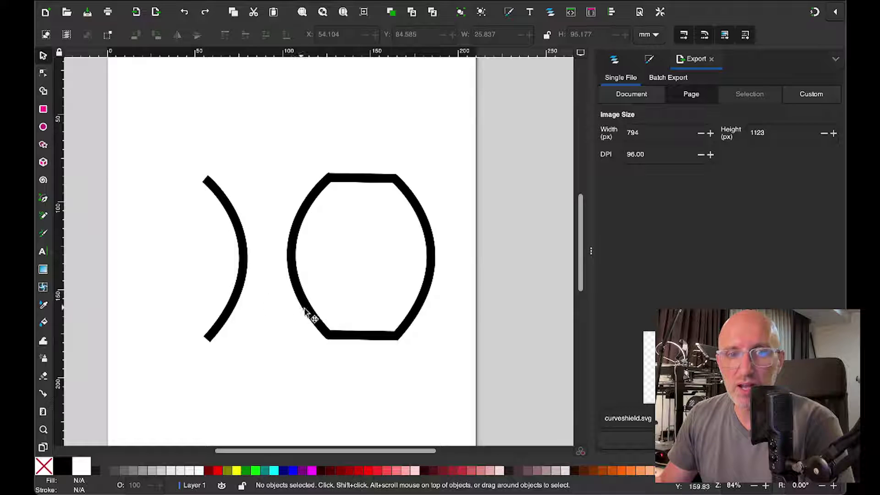
pyautogui.moveTo(236, 304)
pyautogui.mouseDown()
pyautogui.moveTo(406, 295)
pyautogui.moveTo(432, 308)
pyautogui.moveTo(328, 310)
pyautogui.moveTo(400, 297)
pyautogui.moveTo(222, 306)
pyautogui.mouseUp()
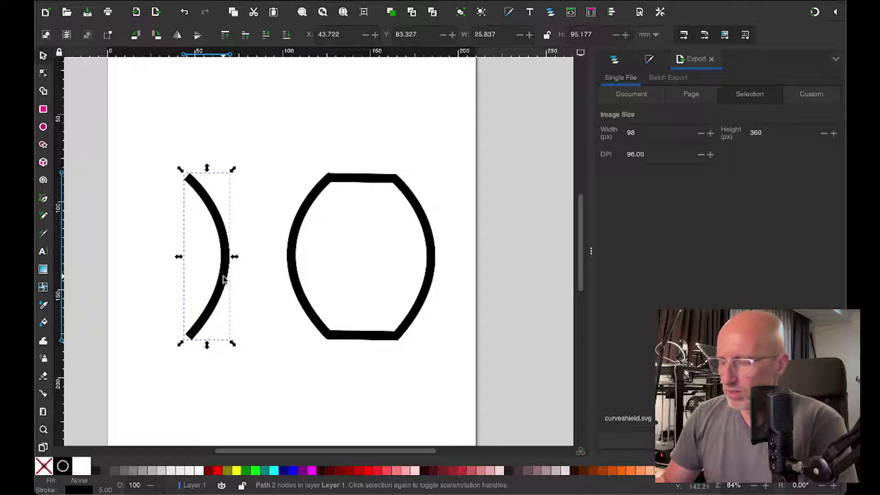
pyautogui.press('Delete')
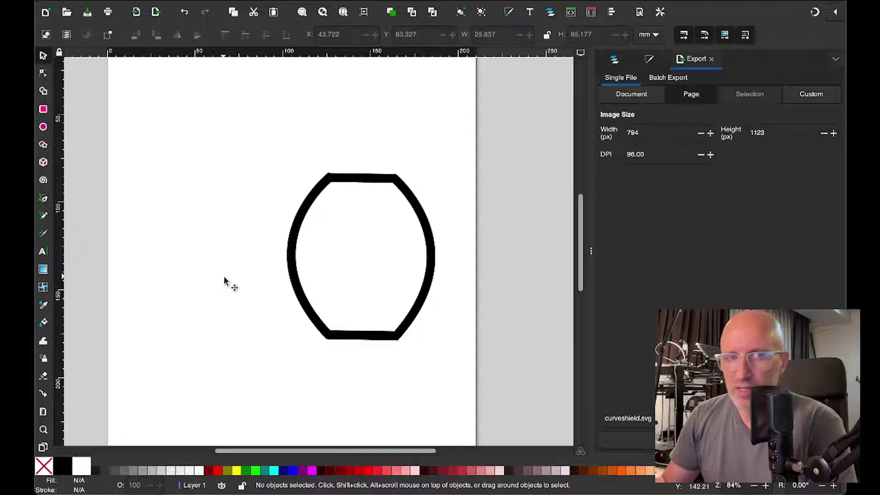
# Delete all the remaining paths of the closed barrel-shaped outline so the page is empty
pyautogui.moveTo(256, 150); pyautogui.dragTo(431, 328)
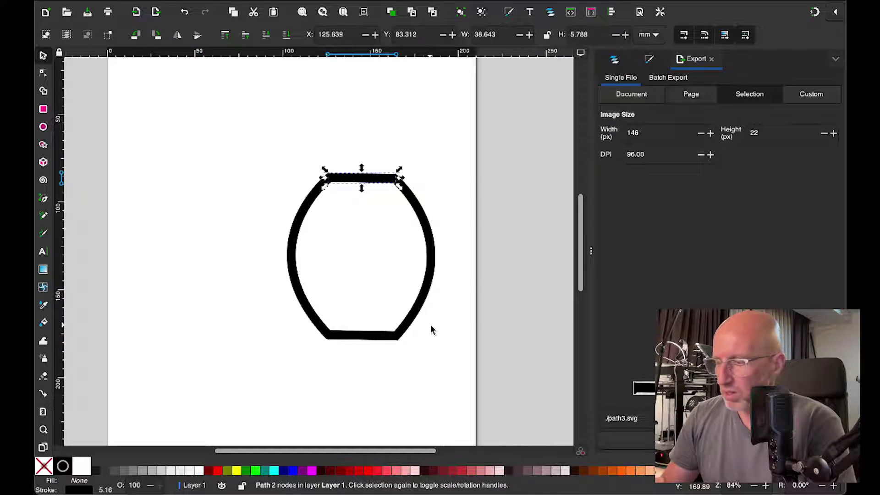
pyautogui.press('Delete')
pyautogui.moveTo(276, 138); pyautogui.dragTo(427, 370)
pyautogui.moveTo(221, 154); pyautogui.dragTo(460, 365)
pyautogui.press('Delete')
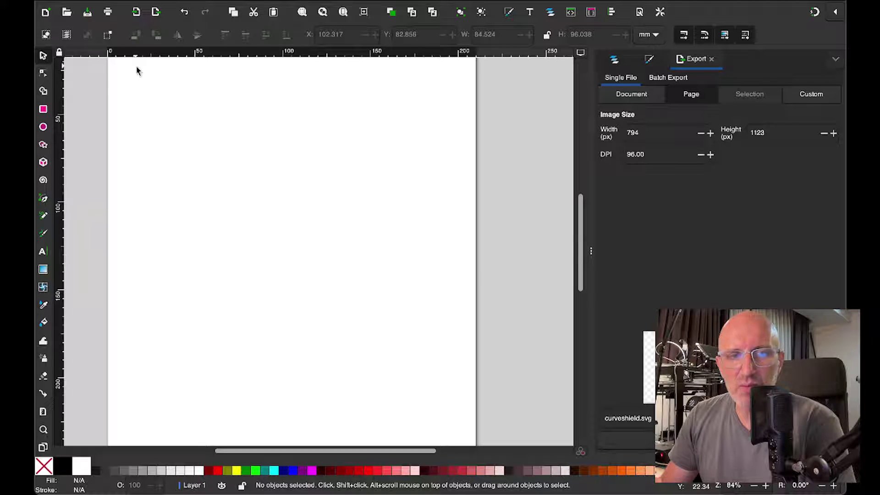
# Search the installed applications for "ink" and close the launcher without opening anything
pyautogui.moveTo(197, 493)
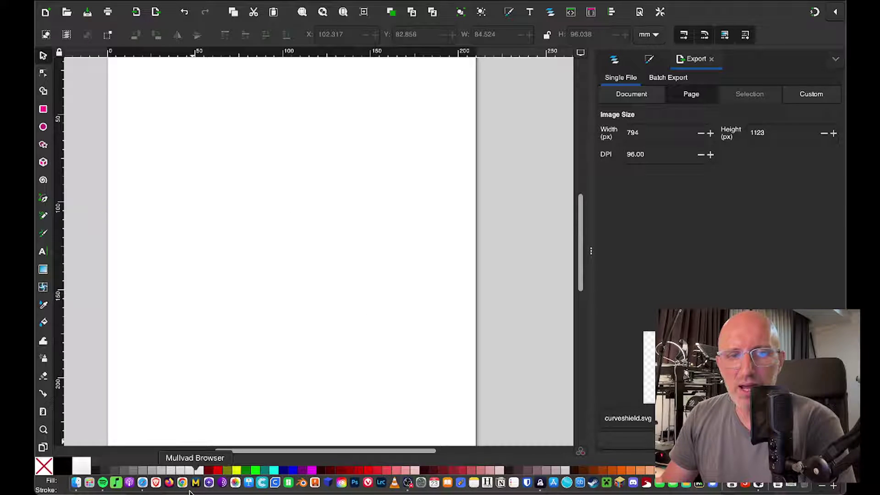
pyautogui.click(90, 488)
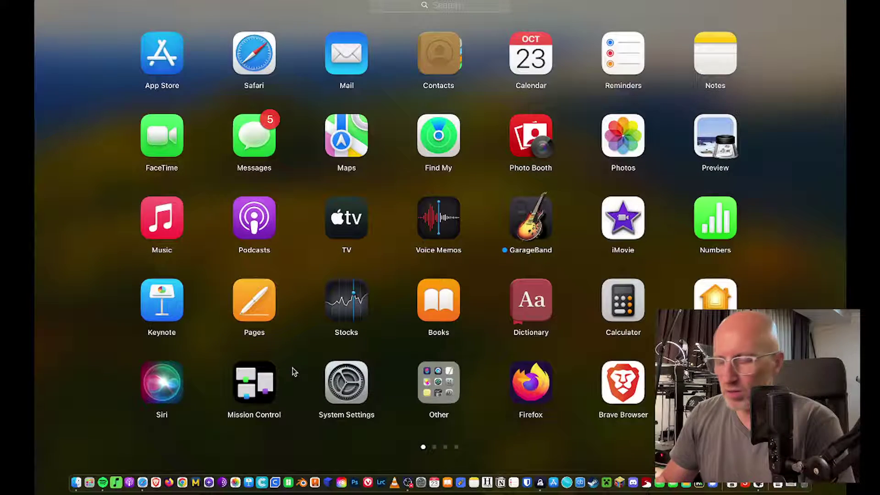
pyautogui.write('ink')
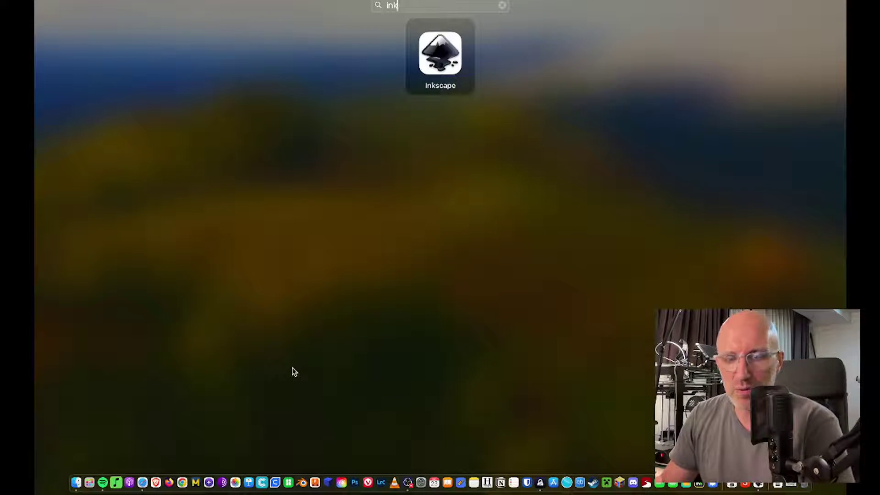
pyautogui.press('Escape')
pyautogui.press('Escape')
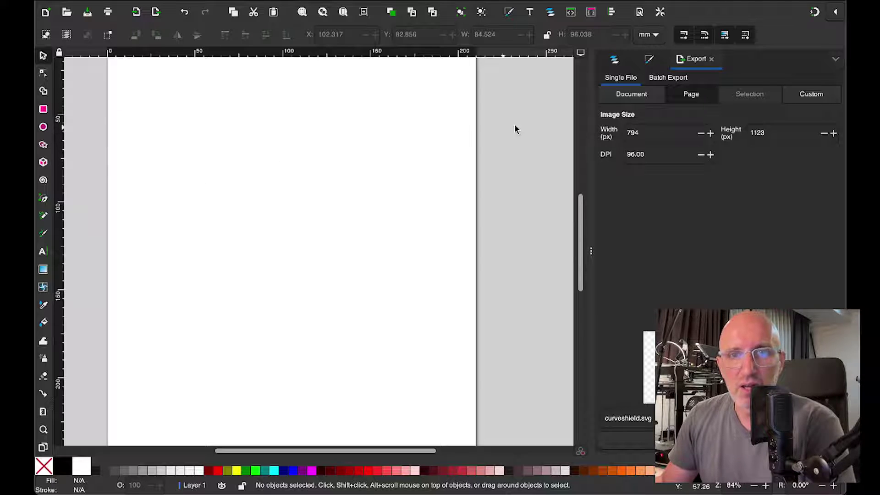
# Close the Export panel
pyautogui.click(711, 59)
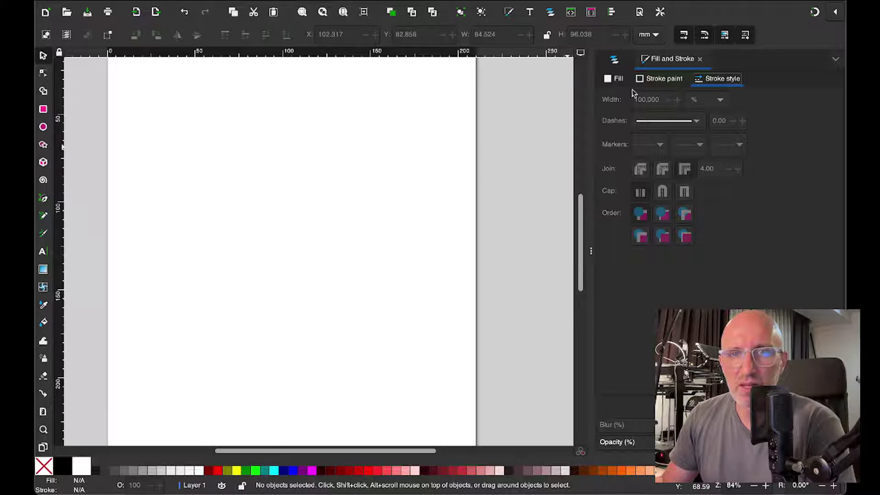
pyautogui.click(207, 1)
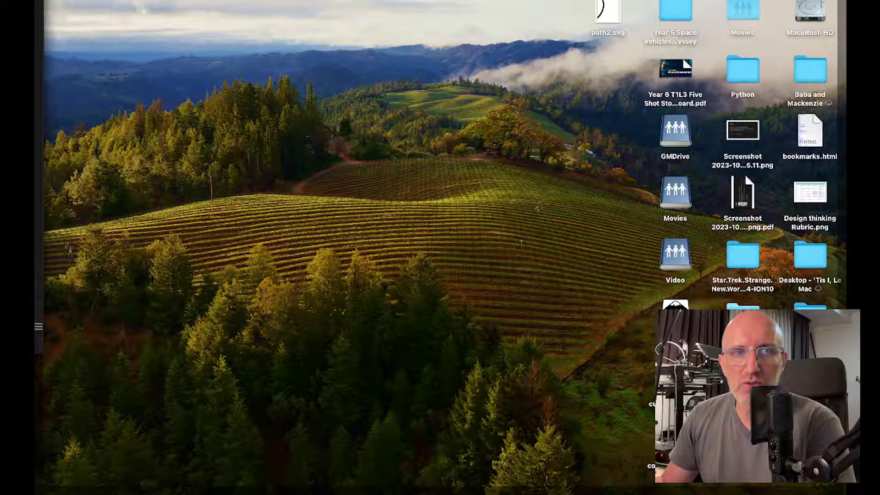
pyautogui.click(184, 1)
pyautogui.click(243, 118)
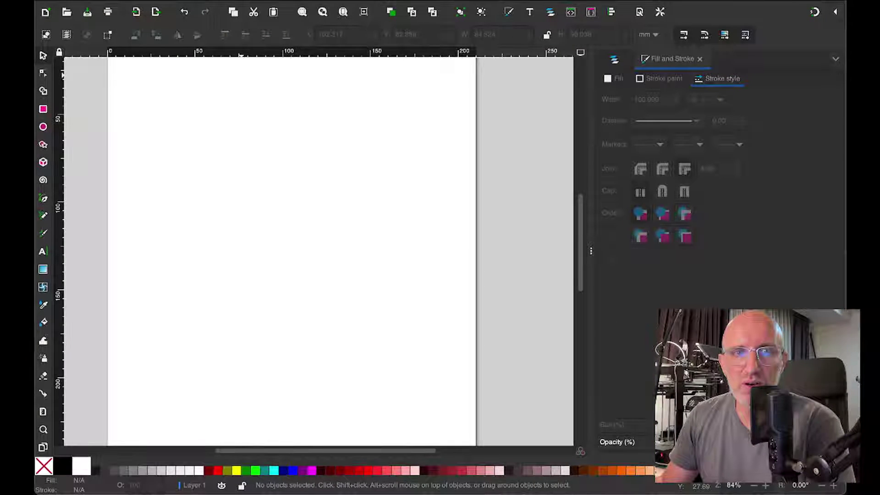
pyautogui.click(197, 1)
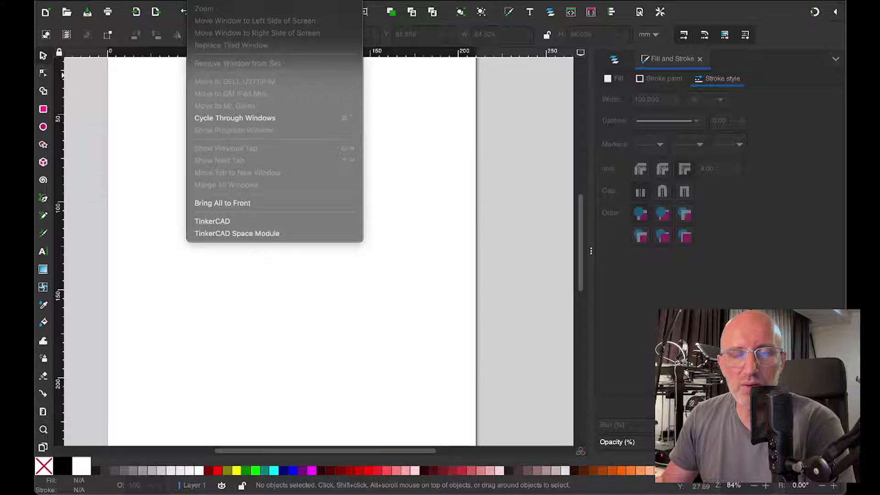
pyautogui.click(155, 128)
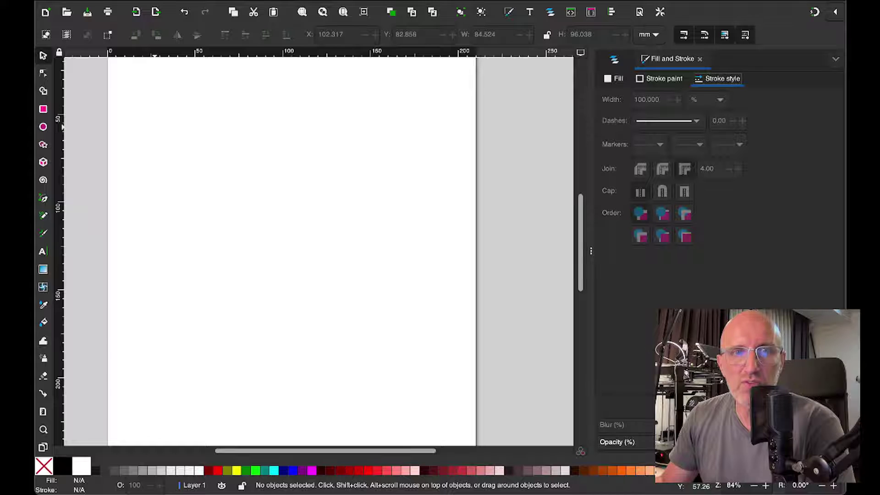
# Check which interface bars are set to be shown and narrow the docked Fill and Stroke panel
pyautogui.click(129, 0)
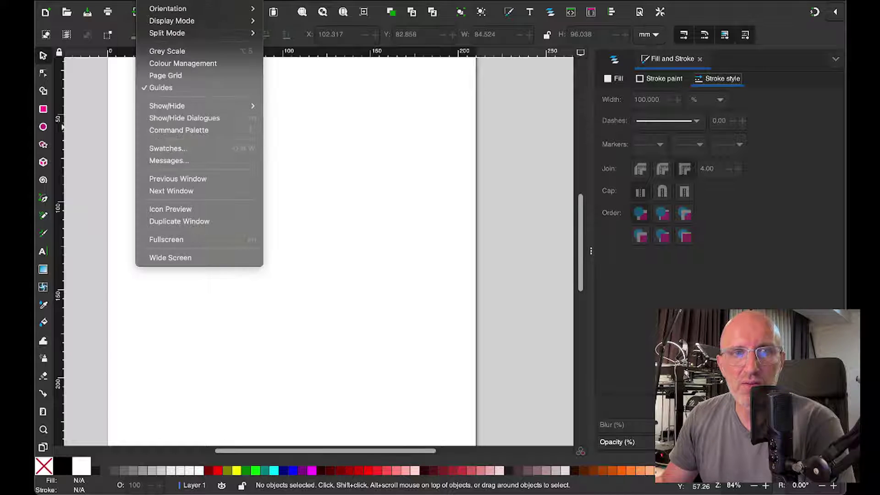
pyautogui.moveTo(181, 107)
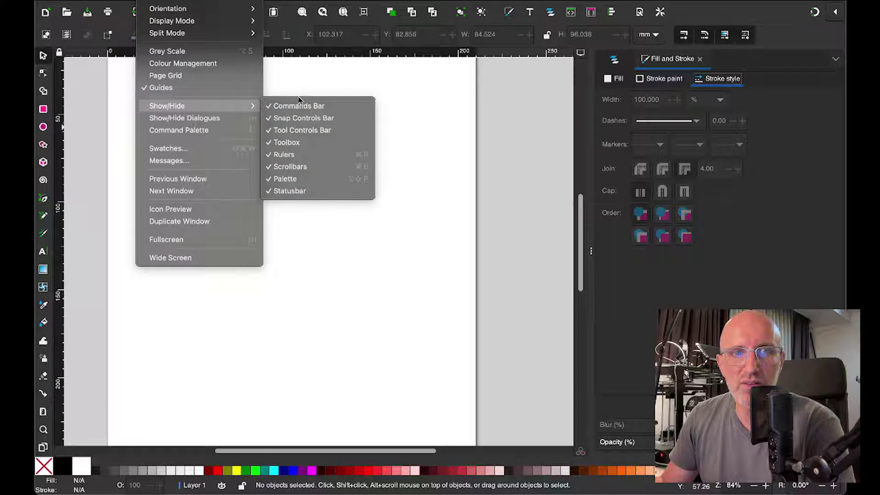
pyautogui.click(301, 72)
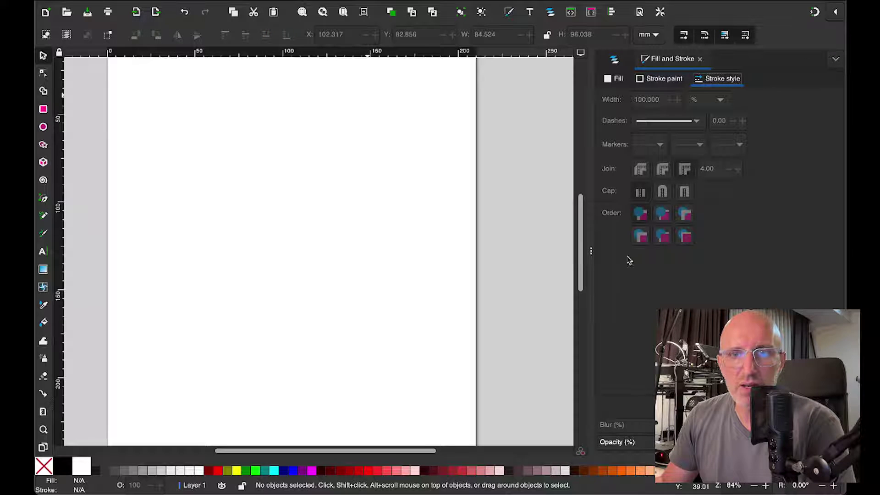
pyautogui.moveTo(586, 250); pyautogui.dragTo(774, 245)
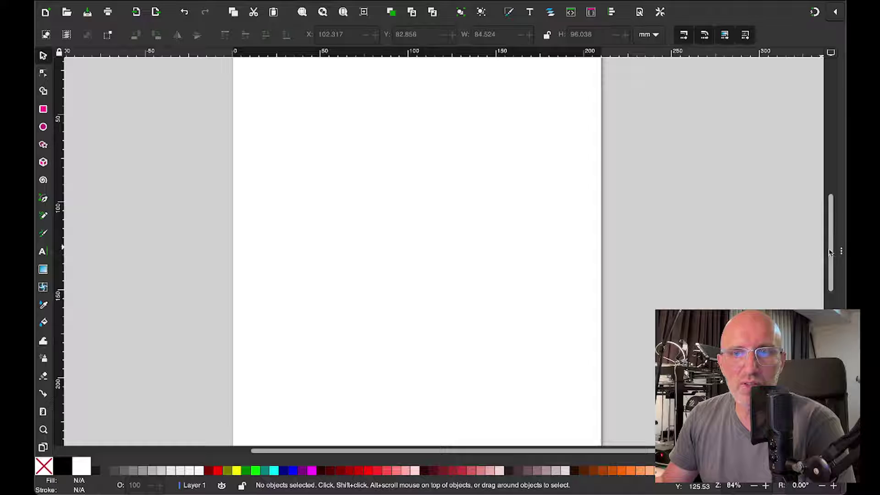
pyautogui.moveTo(842, 251); pyautogui.dragTo(721, 259)
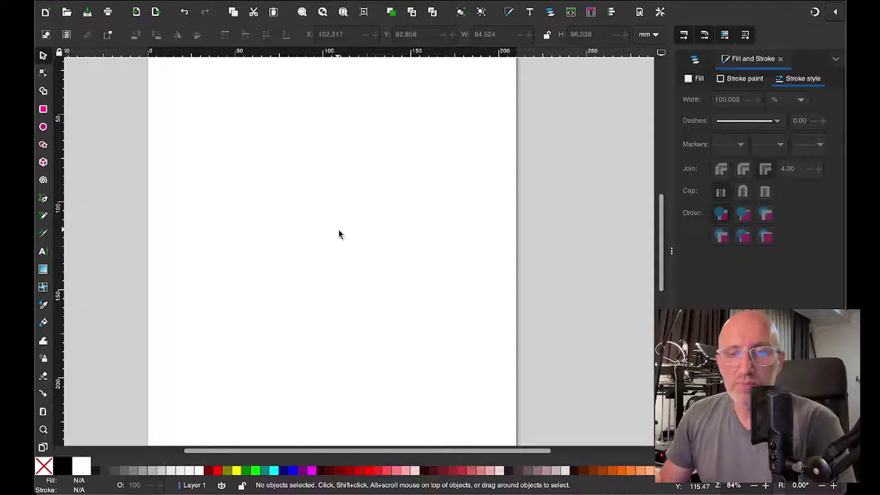
# Activate the Pen tool and set the page zoom to 60%
pyautogui.click(44, 199)
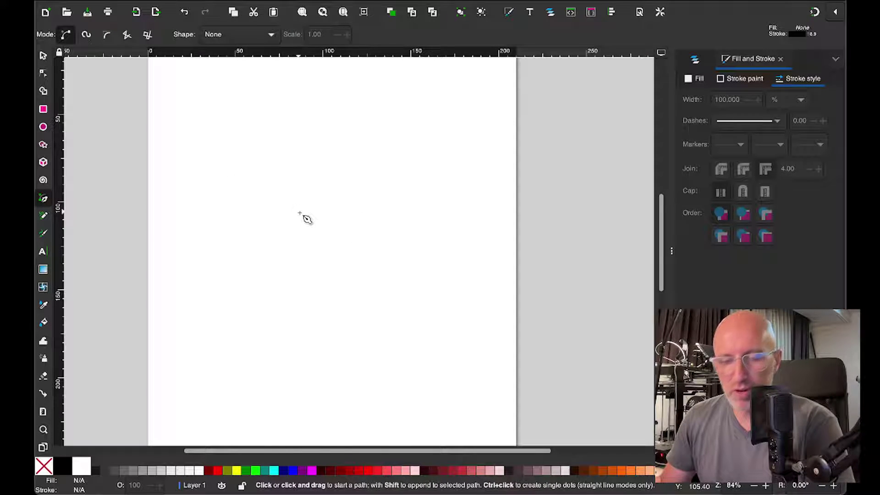
pyautogui.scroll(4, 304, 216)
pyautogui.scroll(-6, 304, 216)
pyautogui.scroll(1, 304, 216)
pyautogui.scroll(-2, 304, 216)
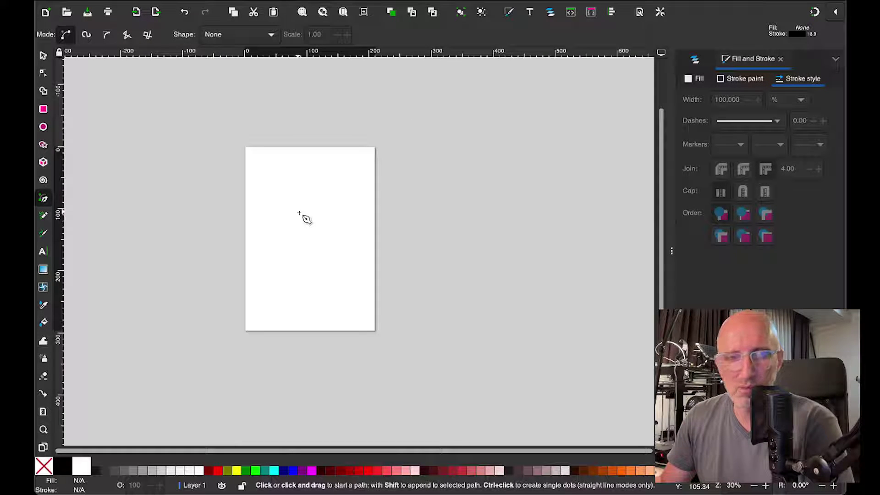
pyautogui.scroll(-1, 304, 216)
pyautogui.scroll(3, 304, 216)
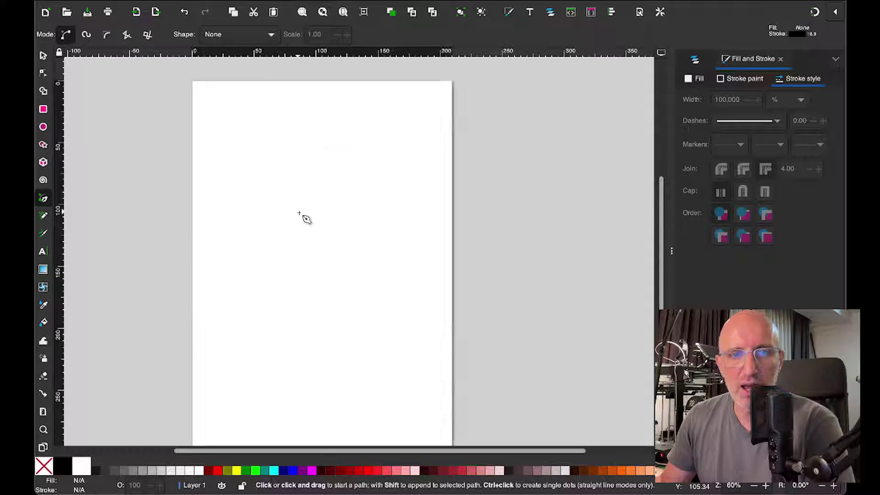
pyautogui.scroll(1, 304, 215)
pyautogui.scroll(-1, 304, 216)
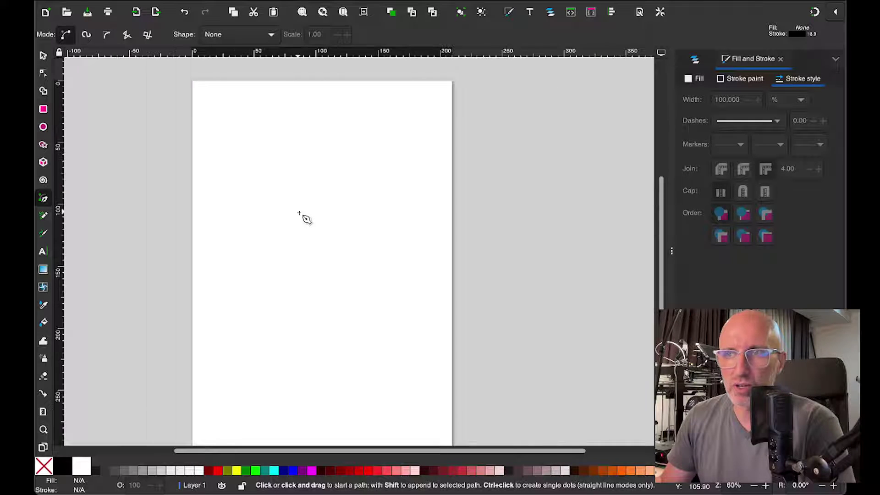
pyautogui.click(249, 165)
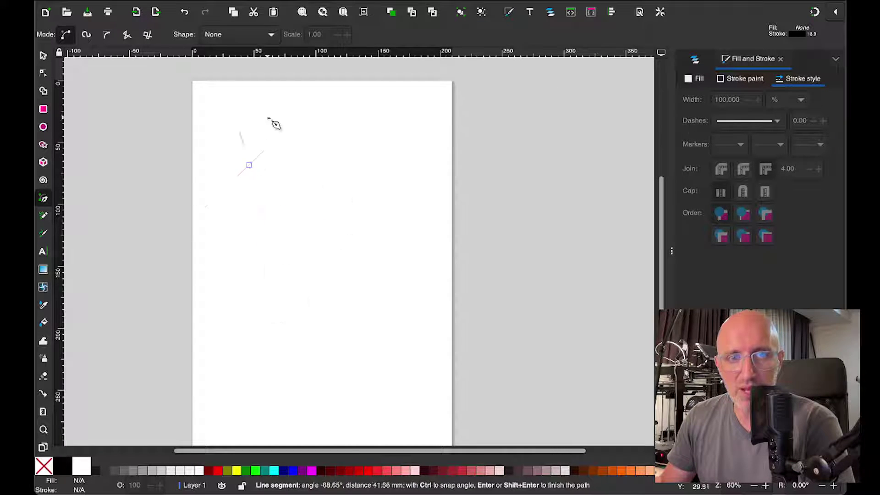
pyautogui.moveTo(329, 259); pyautogui.dragTo(342, 243)
pyautogui.moveTo(294, 303); pyautogui.dragTo(390, 185)
pyautogui.moveTo(390, 185); pyautogui.dragTo(357, 329)
pyautogui.moveTo(335, 214); pyautogui.dragTo(334, 213)
pyautogui.moveTo(330, 182); pyautogui.dragTo(383, 258)
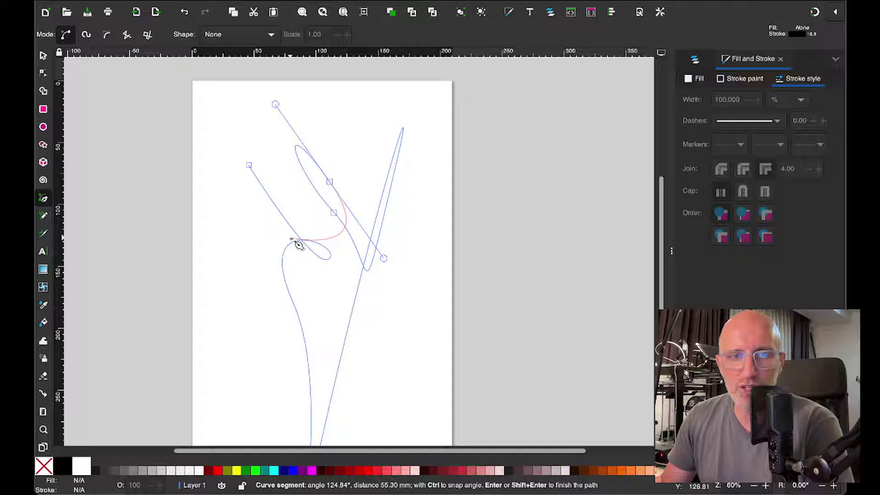
pyautogui.press('Escape')
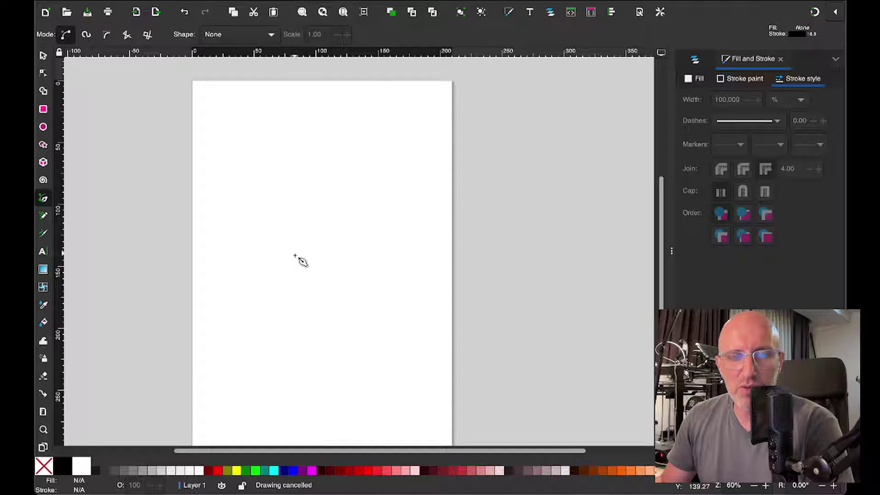
# Draw an open two-node curve about 94 mm tall, bulging to the right, in the upper left part of the page
pyautogui.click(255, 169)
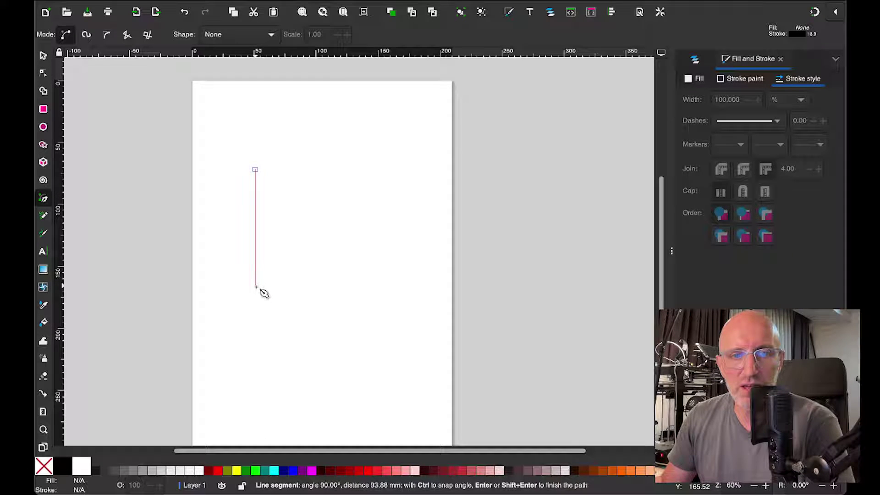
pyautogui.moveTo(256, 287); pyautogui.dragTo(217, 362)
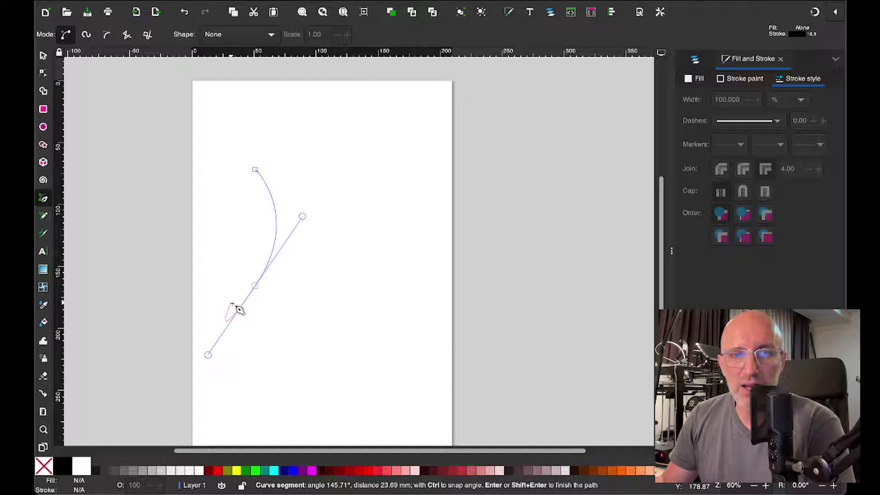
pyautogui.press('Return')
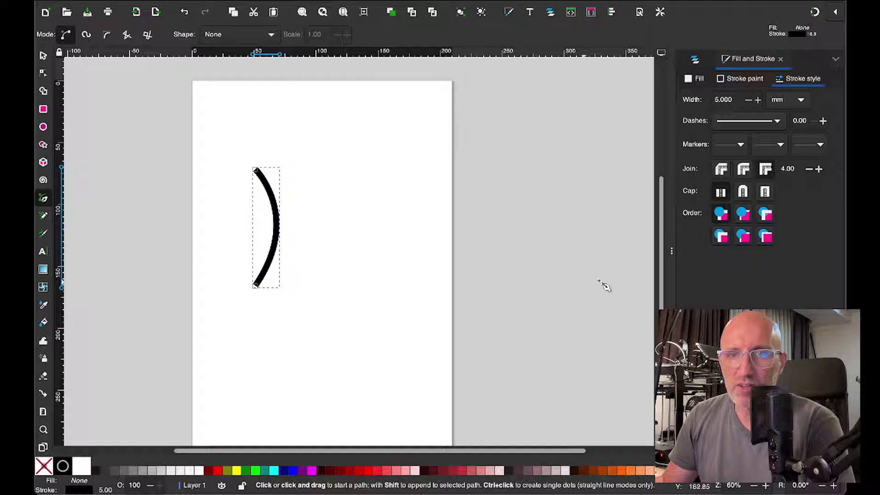
# Try a stroke width of 1 mm on the curve and set it back to 5 mm
pyautogui.moveTo(672, 251)
pyautogui.mouseDown()
pyautogui.moveTo(811, 252)
pyautogui.moveTo(637, 251)
pyautogui.moveTo(682, 251)
pyautogui.moveTo(671, 251)
pyautogui.mouseUp()
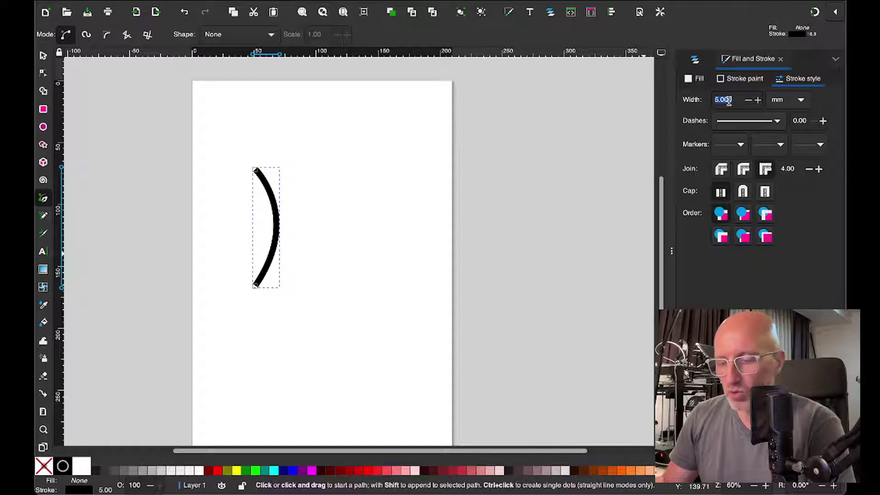
pyautogui.press('Return')
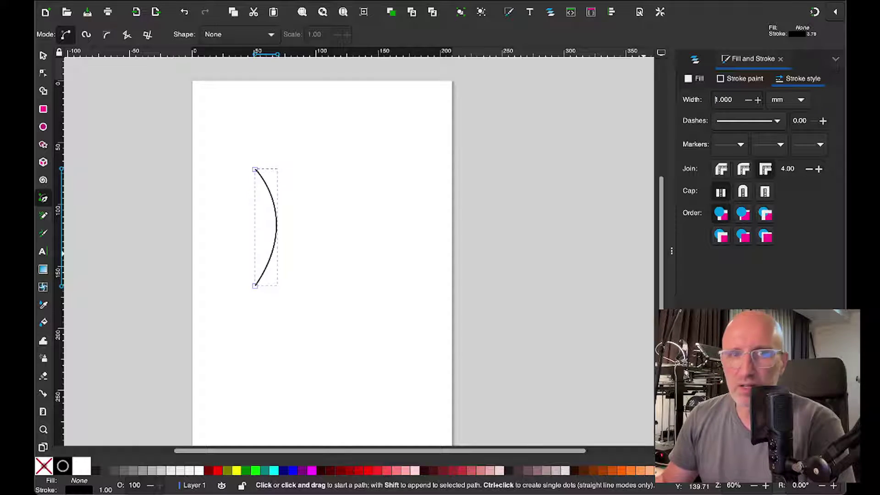
pyautogui.doubleClick(732, 100)
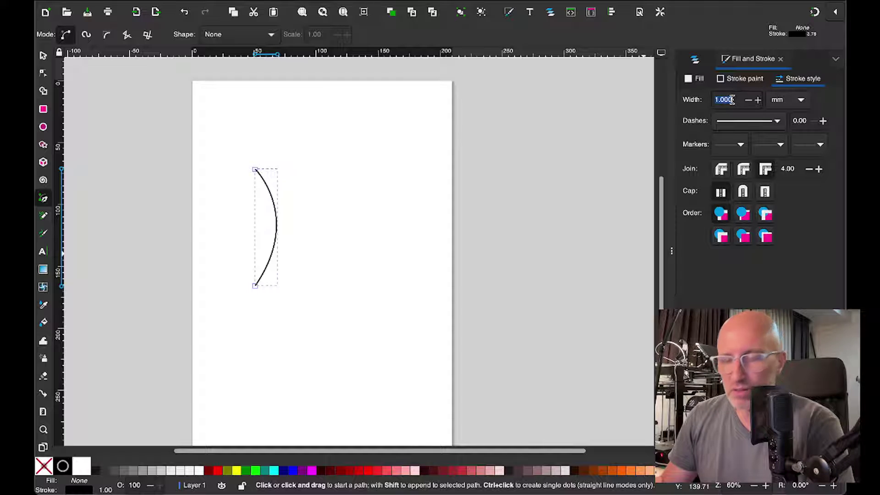
pyautogui.write('5')
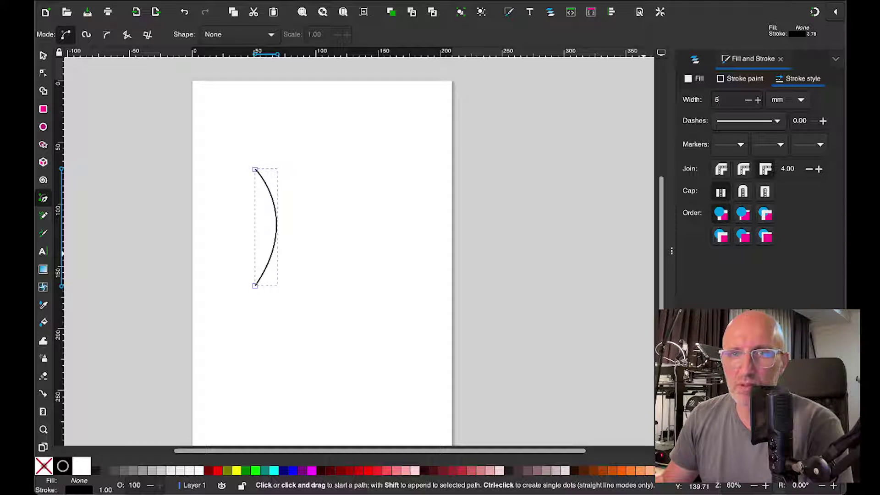
pyautogui.press('Return')
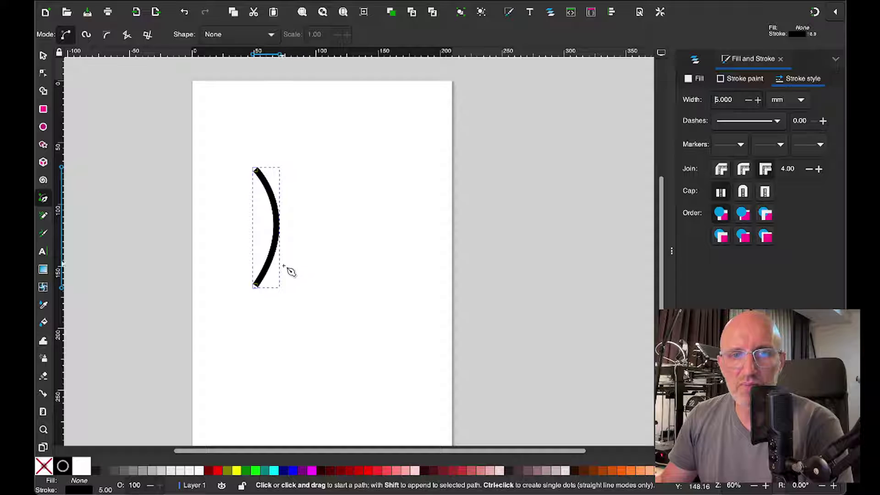
# Duplicate the curve twice, placing one copy about 106 mm to its right and the other between the two
pyautogui.click(43, 56)
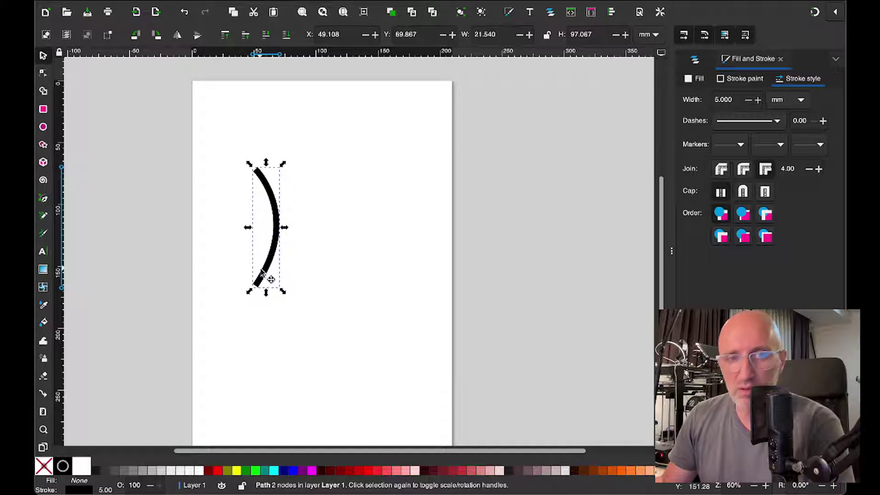
pyautogui.press('alt')
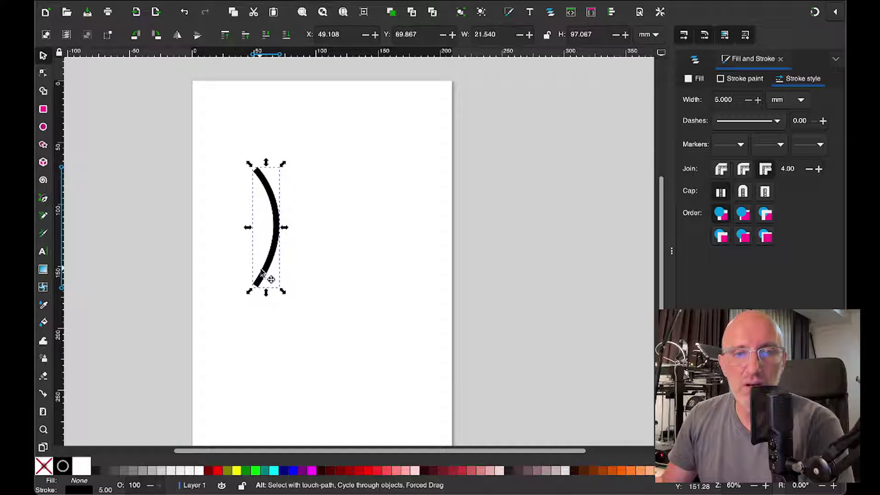
pyautogui.hotkey('ctrl', 'd')
pyautogui.moveTo(262, 273); pyautogui.dragTo(402, 272)
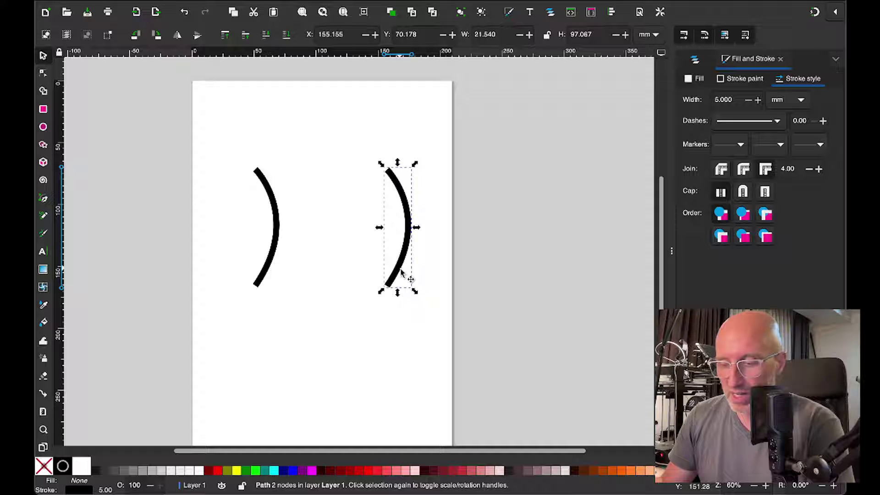
pyautogui.hotkey('ctrl', 'd')
pyautogui.moveTo(393, 284); pyautogui.dragTo(344, 240)
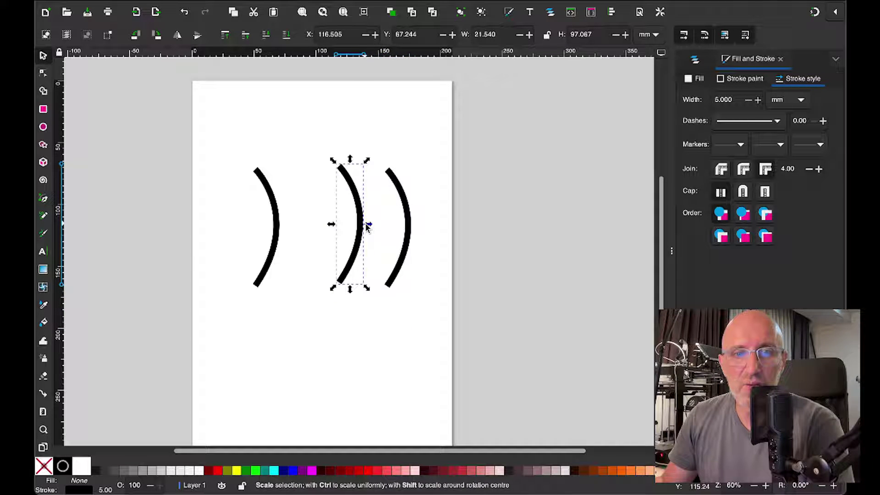
pyautogui.click(360, 234)
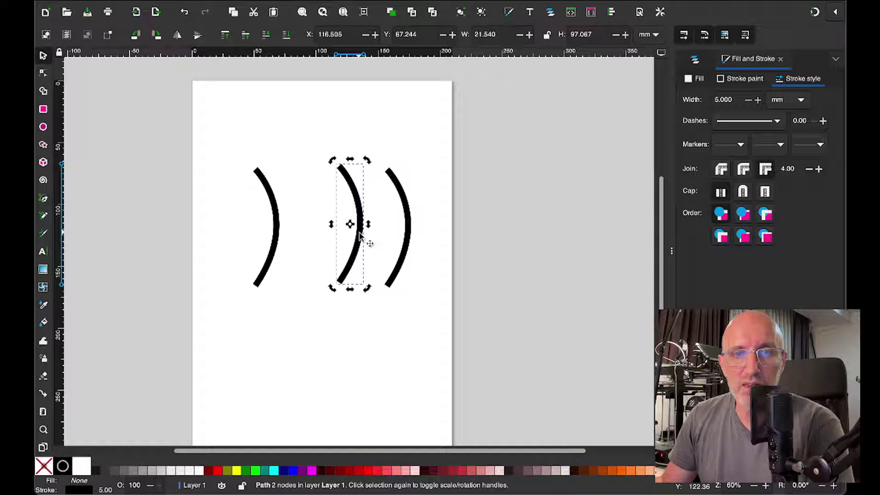
pyautogui.doubleClick(358, 243)
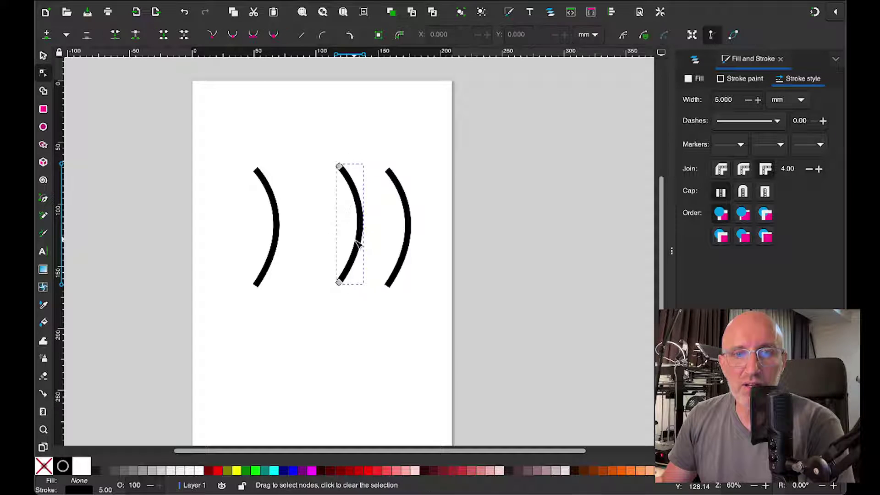
pyautogui.click(362, 245)
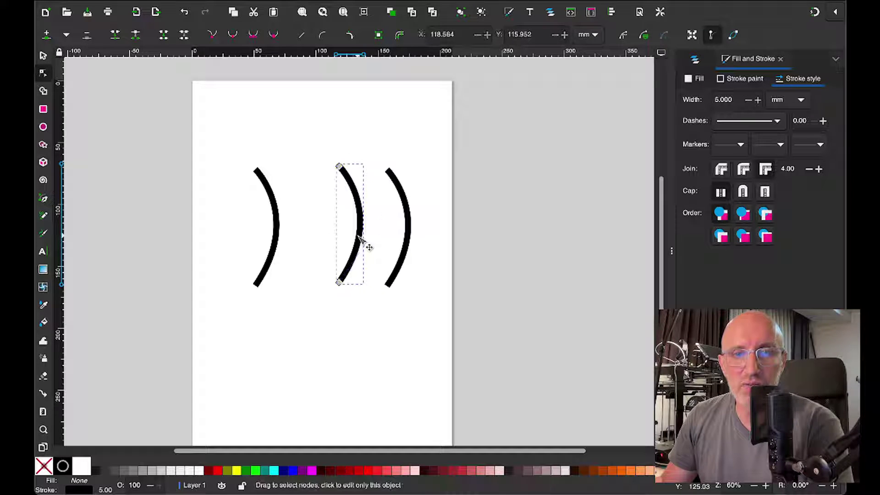
pyautogui.press('Escape')
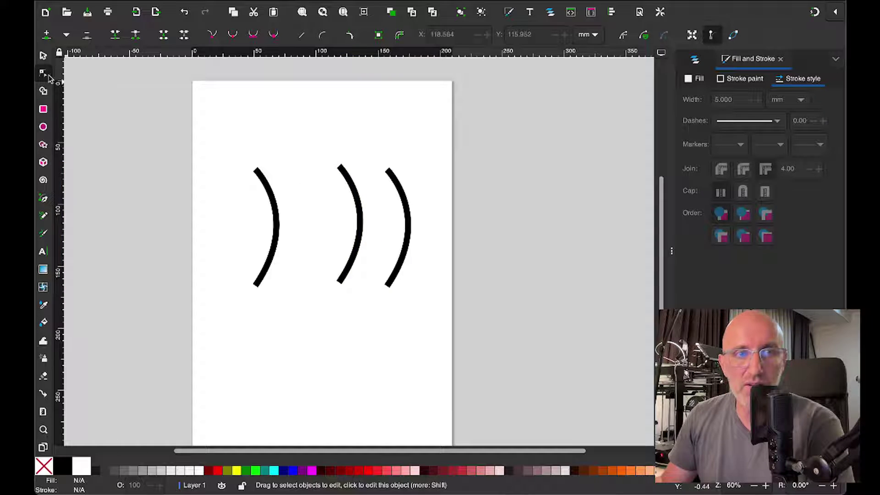
pyautogui.click(43, 56)
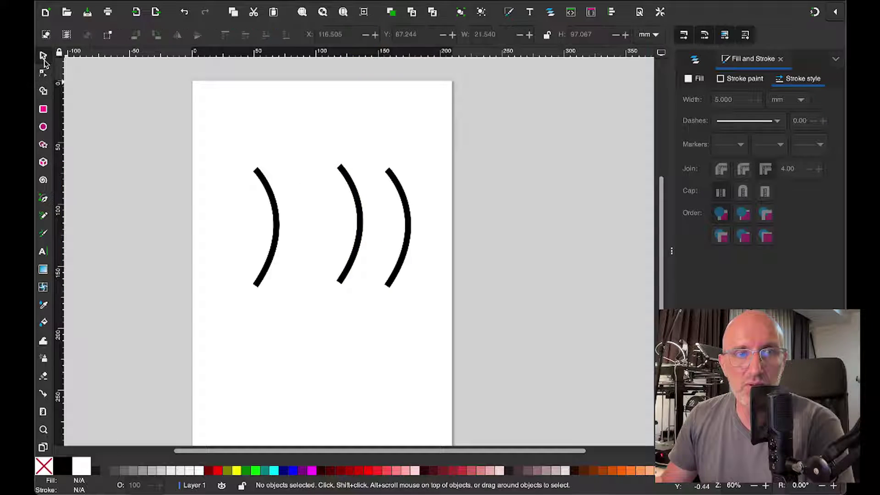
# Rotate the middle curve about half a turn so it bulges left, with its bounding box at about X 100.9 mm, Y 69.6 mm
pyautogui.click(359, 235)
pyautogui.click(358, 236)
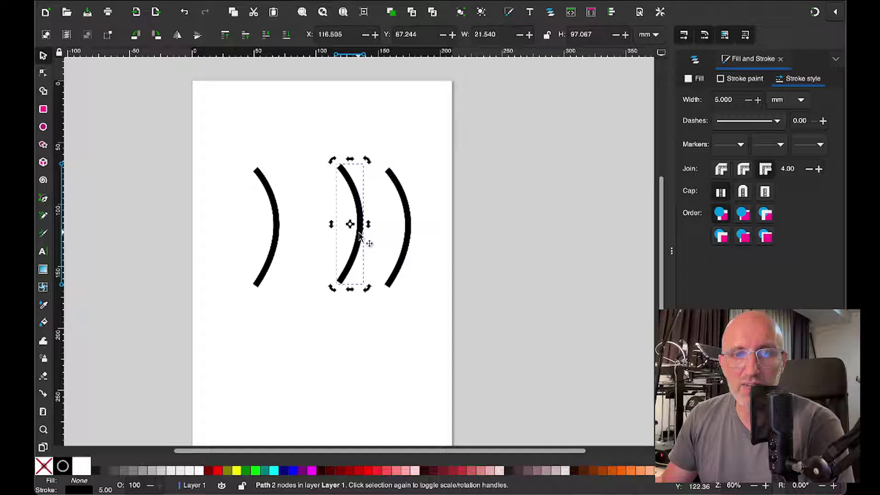
pyautogui.click(359, 236)
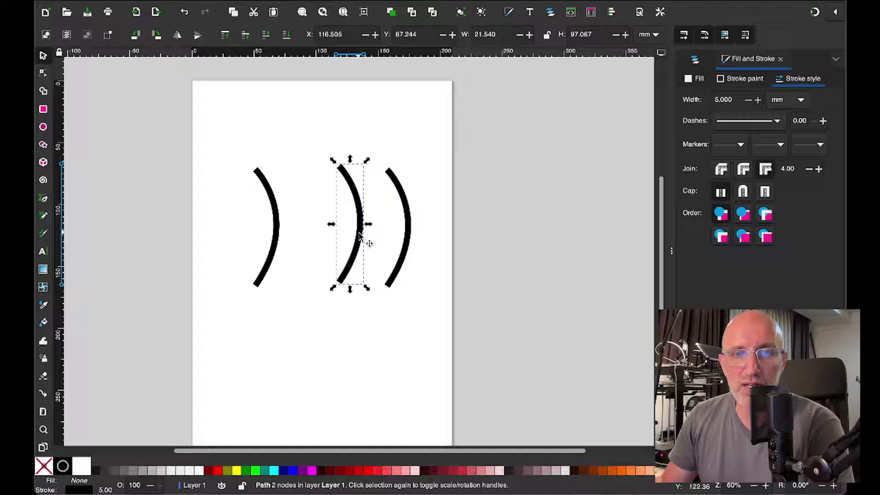
pyautogui.click(359, 236)
pyautogui.moveTo(369, 161); pyautogui.dragTo(326, 169)
pyautogui.hotkey('ctrl', 'z')
pyautogui.hotkey('ctrl', 'z')
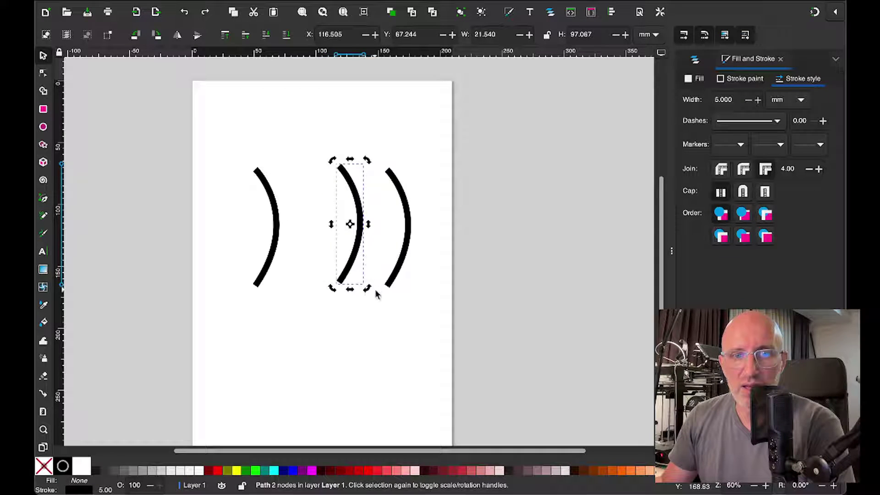
pyautogui.moveTo(367, 290); pyautogui.dragTo(324, 205)
pyautogui.click(345, 204)
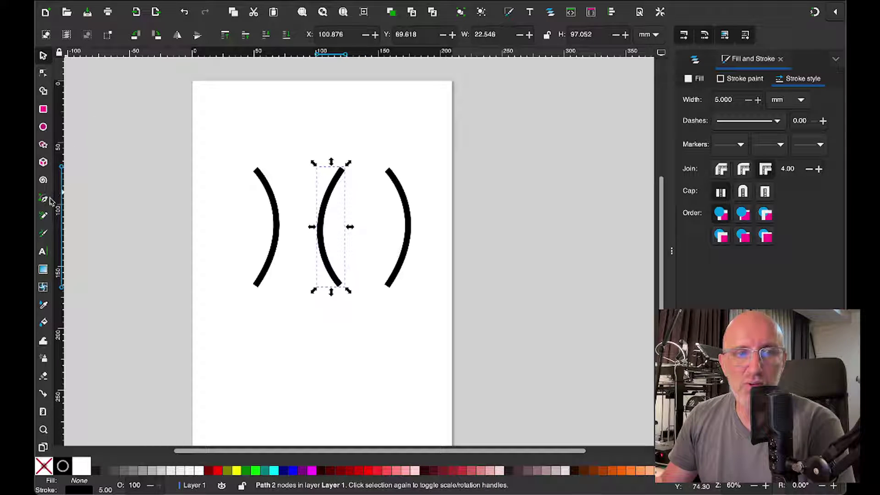
# Draw a straight line about 40 mm long with the Pen tool, joining the upper ends of the two facing curves
pyautogui.click(44, 198)
pyautogui.click(338, 168)
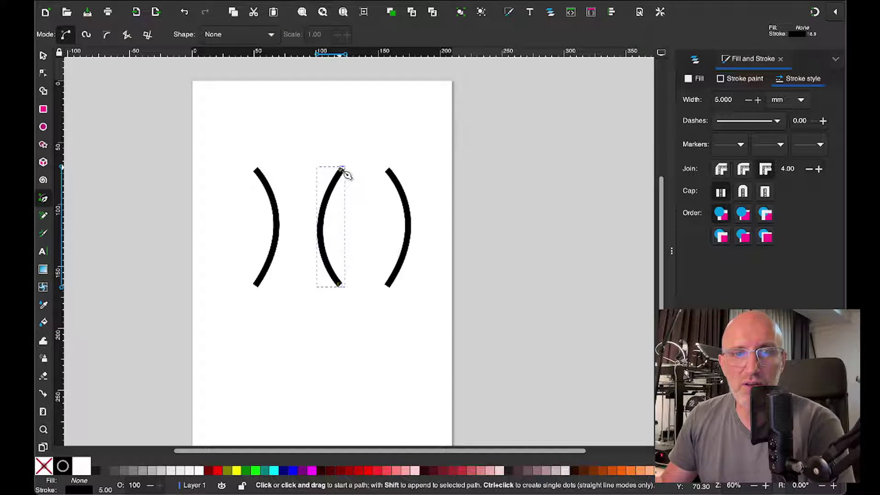
pyautogui.click(389, 170)
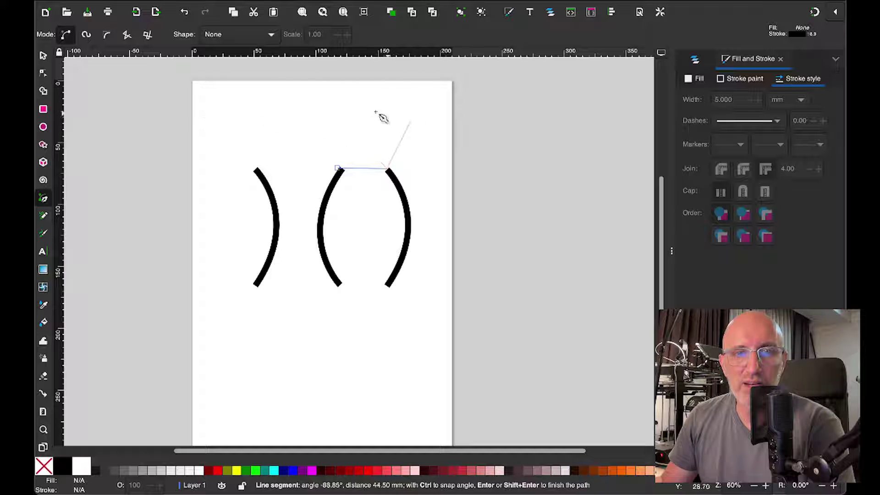
pyautogui.press('Return')
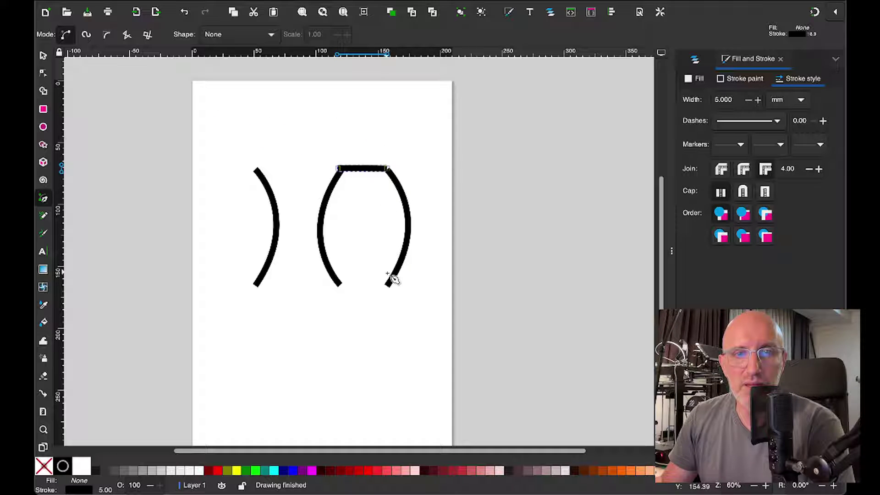
# Draw a straight Pen line about 40.5 mm long between the lower ends of the two facing curves
pyautogui.click(338, 282)
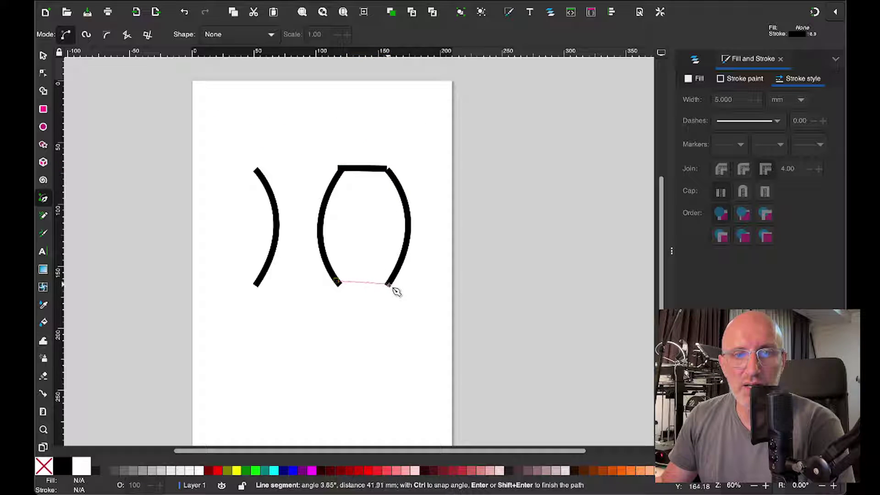
pyautogui.press('Escape')
pyautogui.click(339, 283)
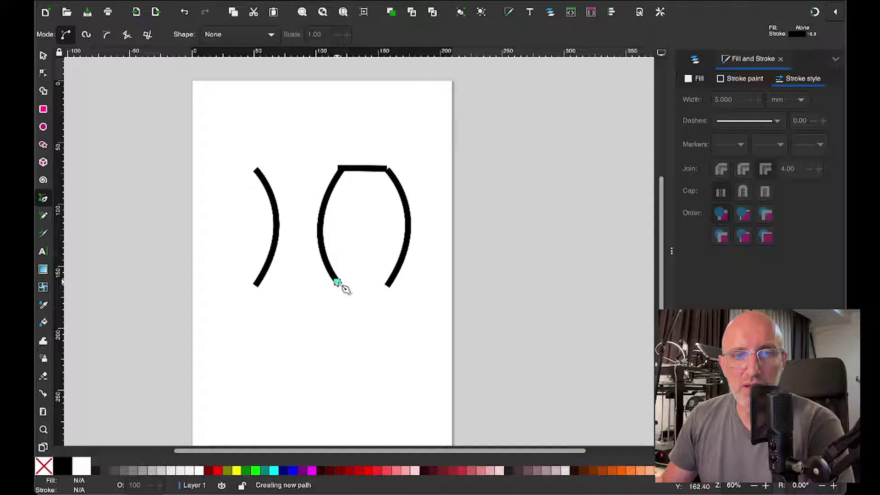
pyautogui.click(389, 284)
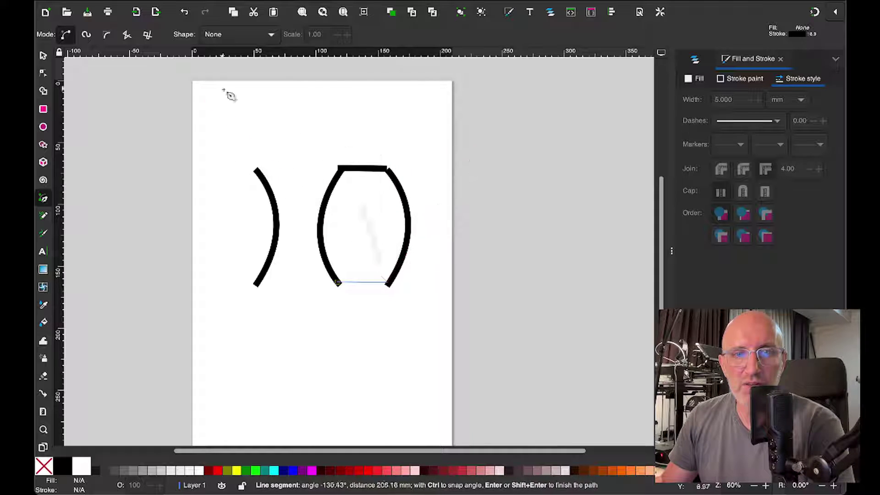
pyautogui.press('Return')
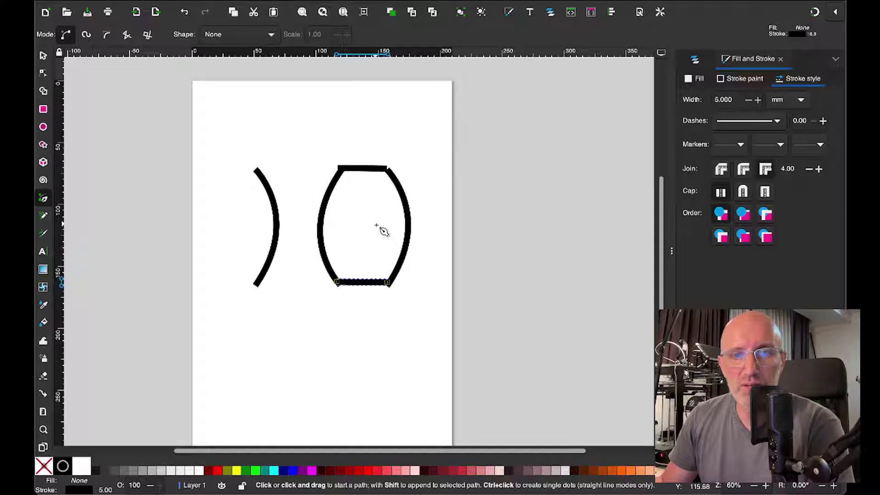
# Move the barrel's top line slightly down and right to about X 118.8 mm, Y 69.6 mm to meet the curve ends
pyautogui.press('s')
pyautogui.scroll(10, 369, 211)
pyautogui.scroll(-10, 370, 209)
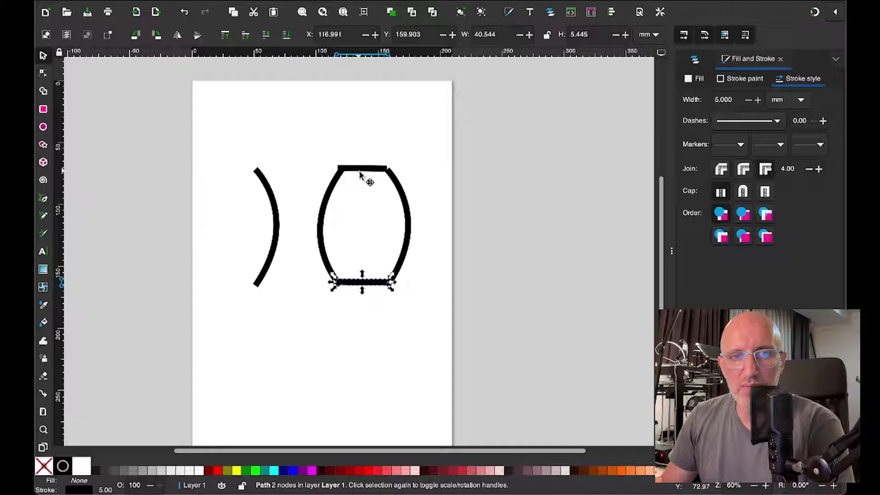
pyautogui.moveTo(360, 174); pyautogui.dragTo(364, 179)
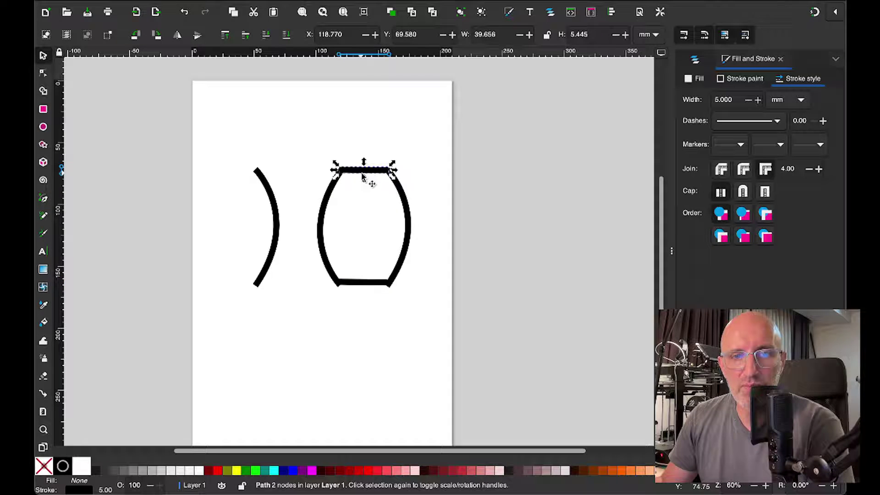
# Select only the separate left curve and set up a single-file export limited to the selection
pyautogui.click(260, 176)
pyautogui.click(297, 176)
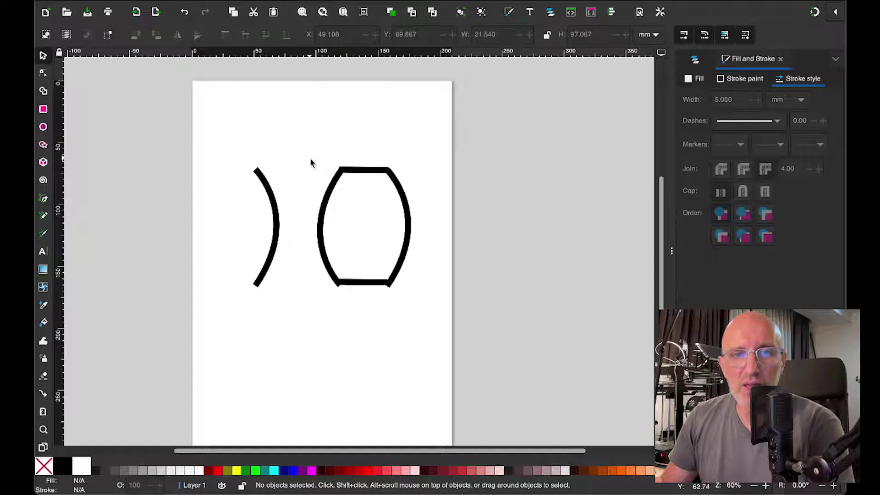
pyautogui.moveTo(224, 148); pyautogui.dragTo(300, 319)
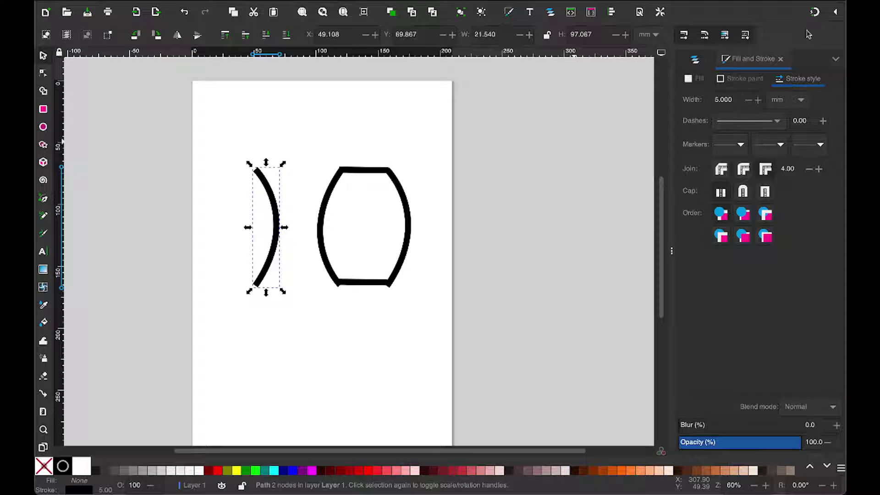
pyautogui.click(156, 13)
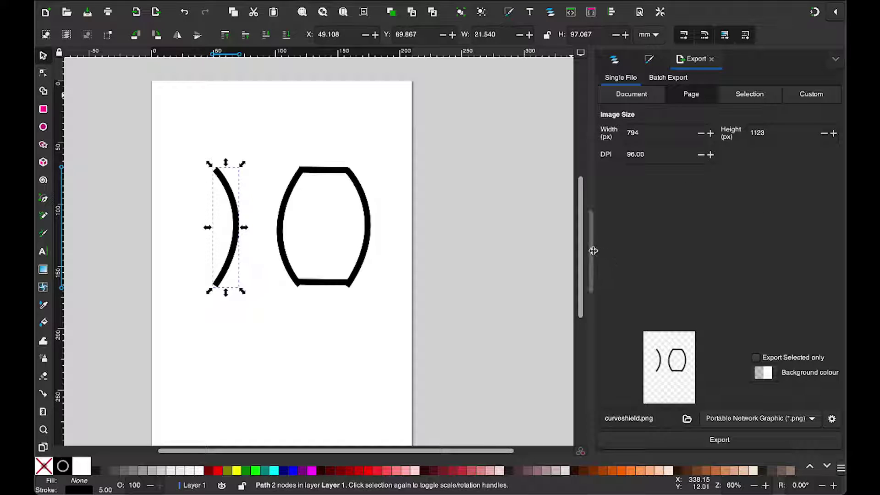
pyautogui.moveTo(593, 251)
pyautogui.mouseDown()
pyautogui.moveTo(754, 250)
pyautogui.moveTo(605, 258)
pyautogui.mouseUp()
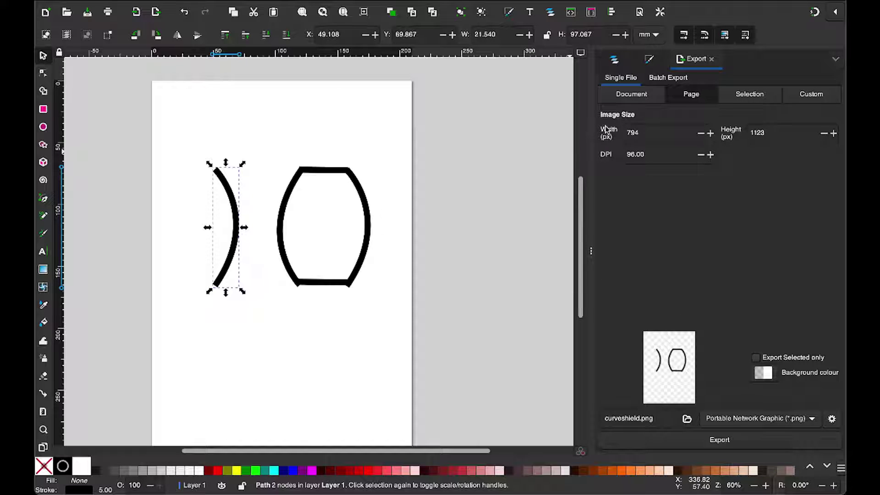
pyautogui.click(747, 102)
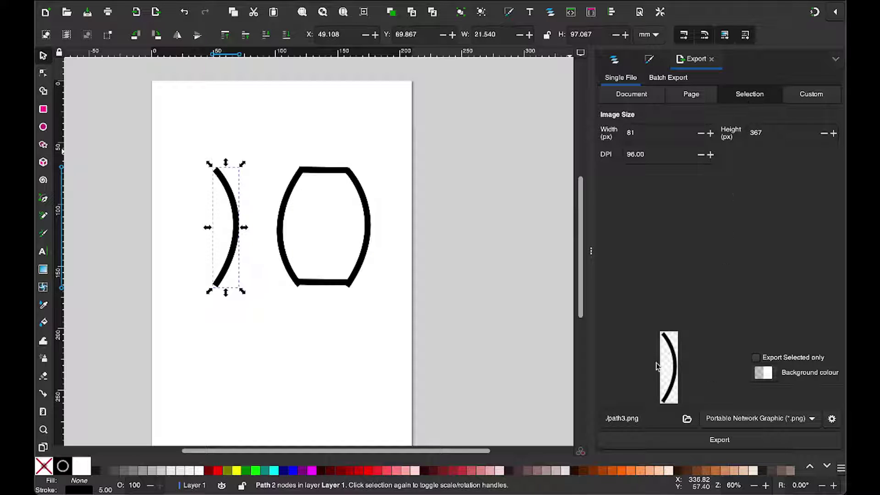
# Export the selected curve to the Desktop as curve.png, replacing any existing file of that name
pyautogui.click(687, 418)
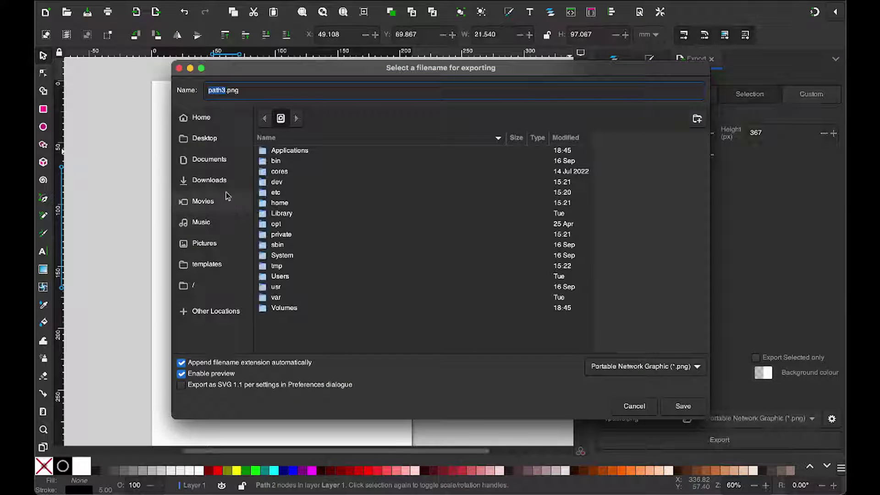
pyautogui.click(205, 140)
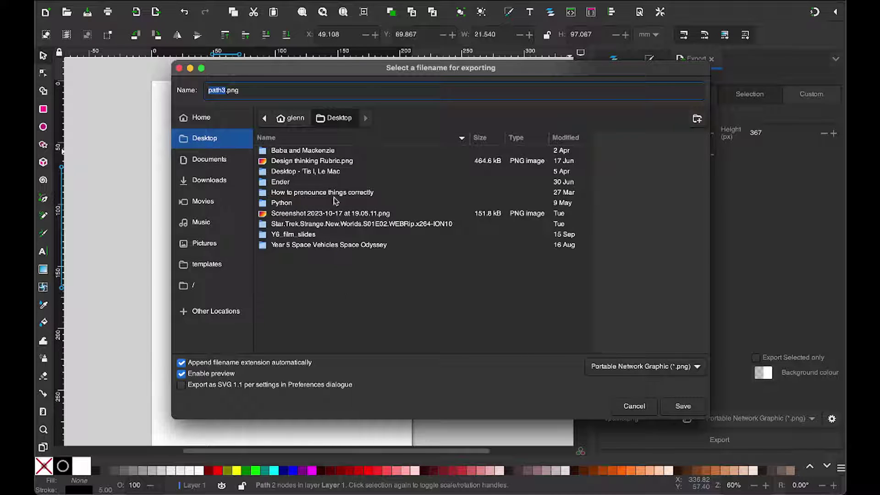
pyautogui.press('BackSpace')
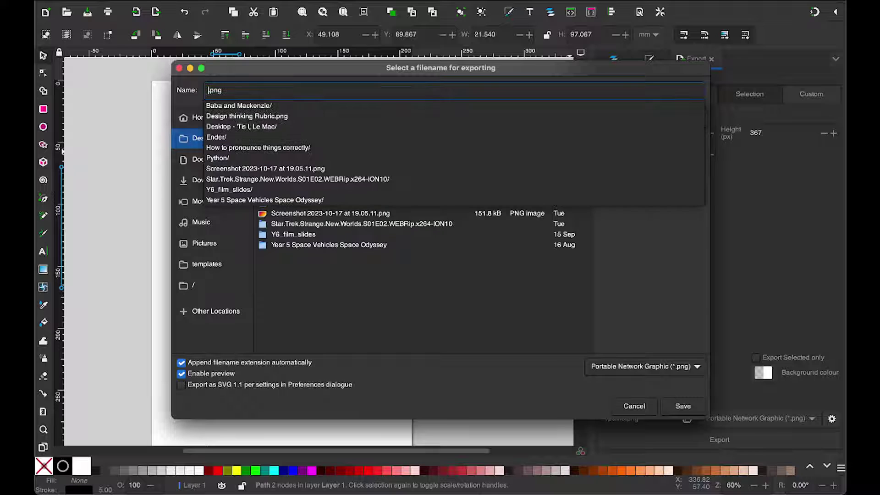
pyautogui.write('curve')
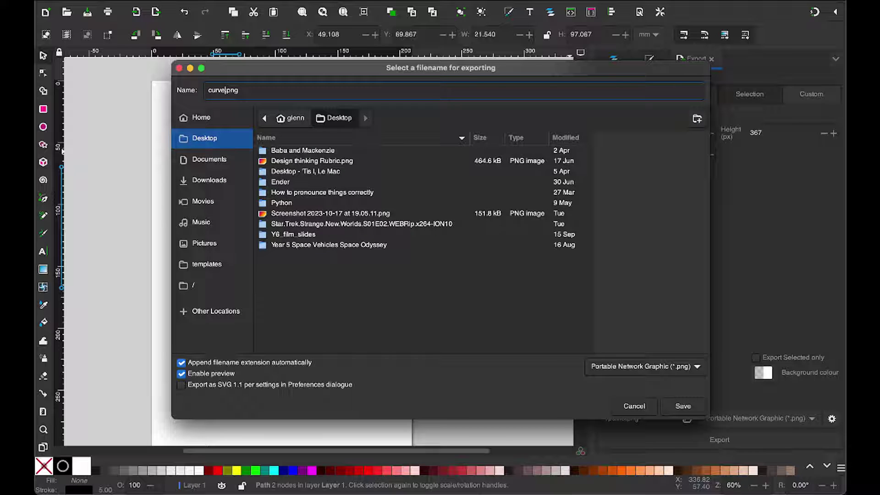
pyautogui.click(685, 407)
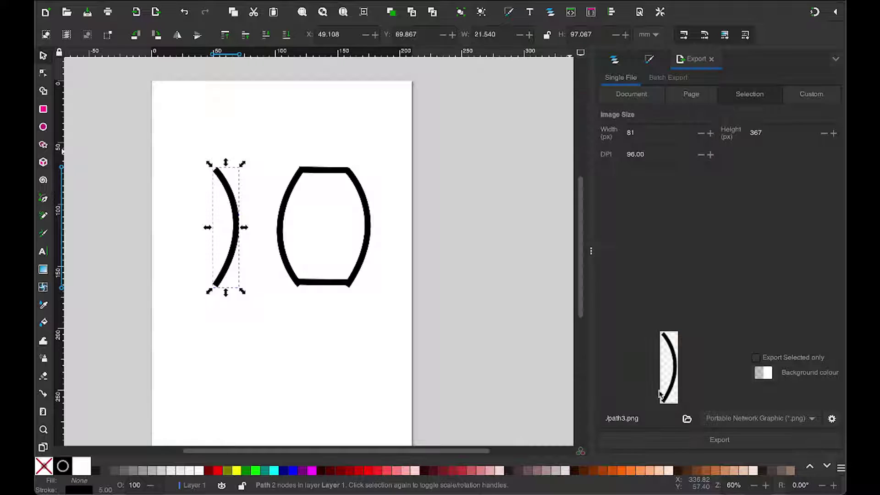
pyautogui.click(708, 440)
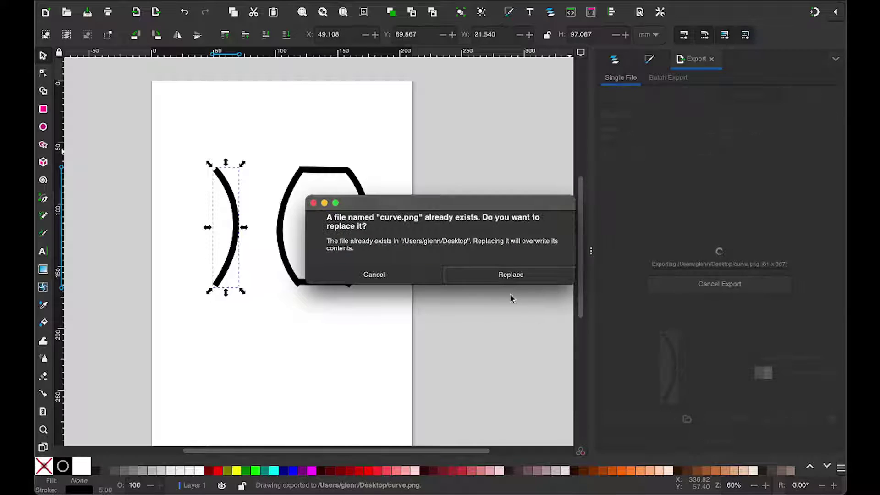
pyautogui.click(493, 274)
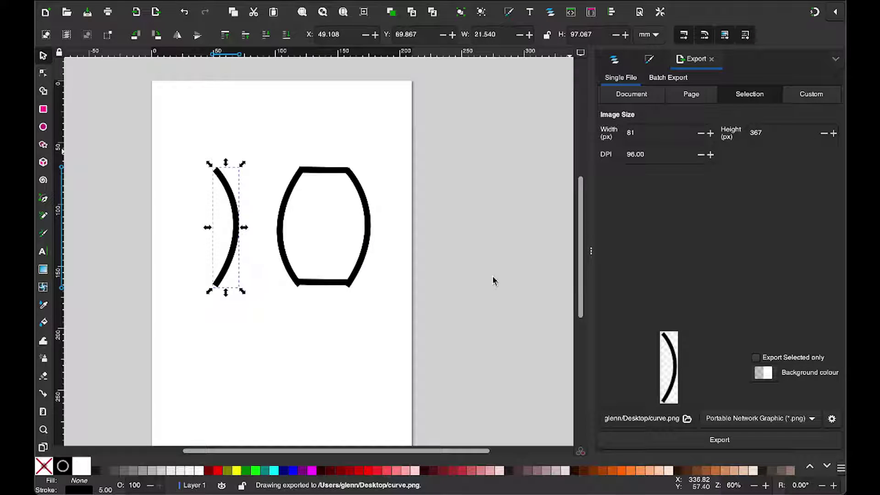
# Select all four paths of the barrel outline and export the selection to the Desktop as coookiecutter.png
pyautogui.click(275, 150)
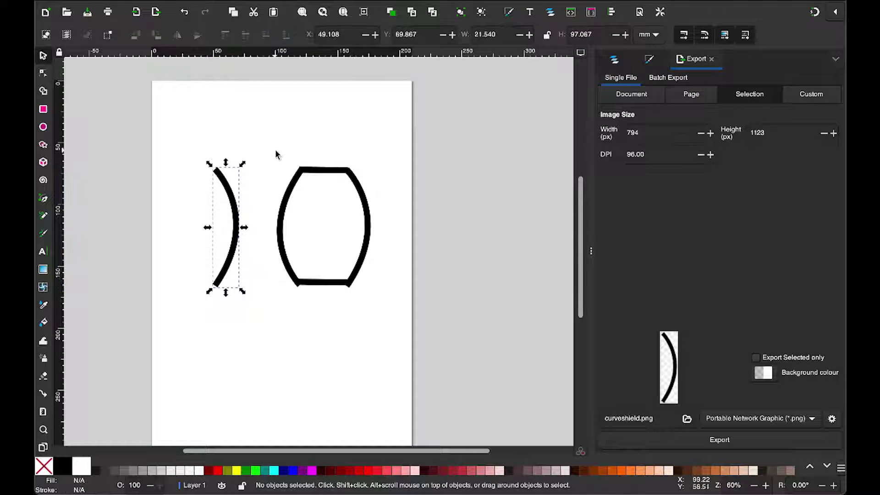
pyautogui.moveTo(276, 207); pyautogui.dragTo(389, 318)
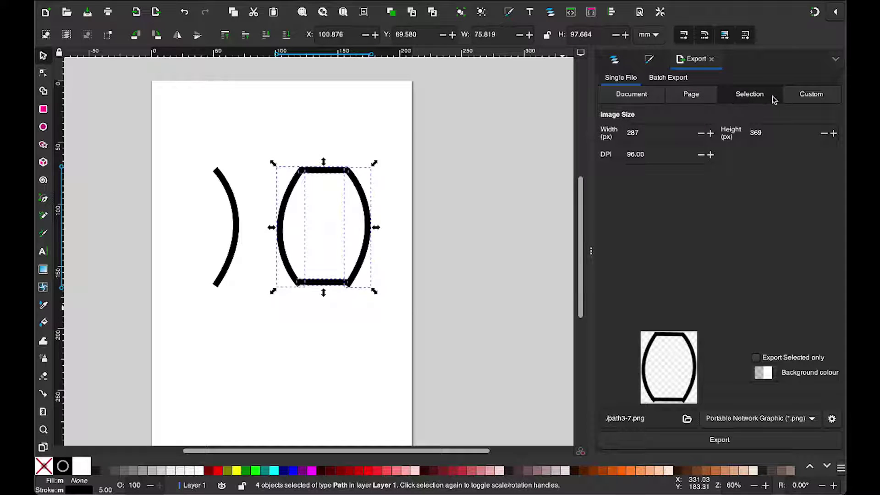
pyautogui.click(687, 419)
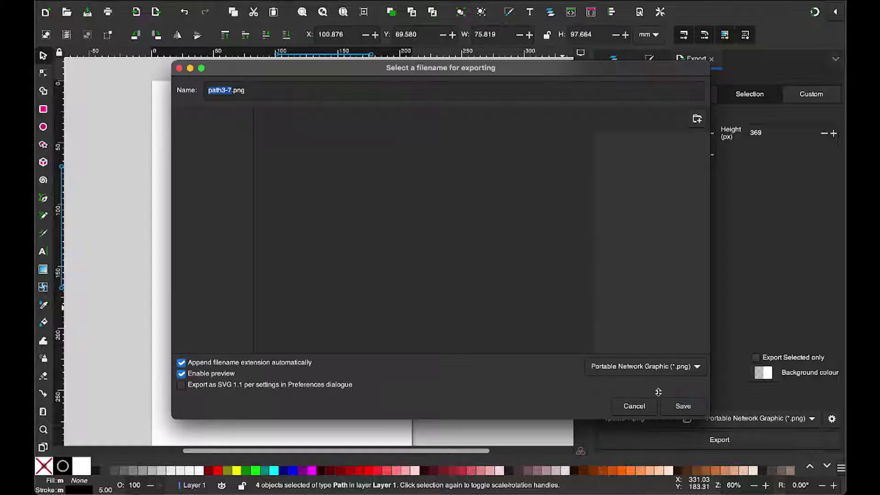
pyautogui.write('coookiecutter')
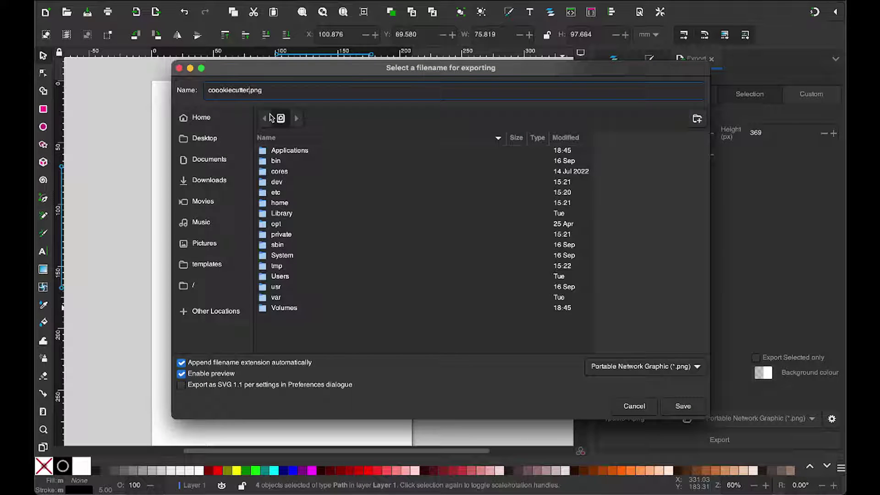
pyautogui.click(194, 139)
pyautogui.click(278, 92)
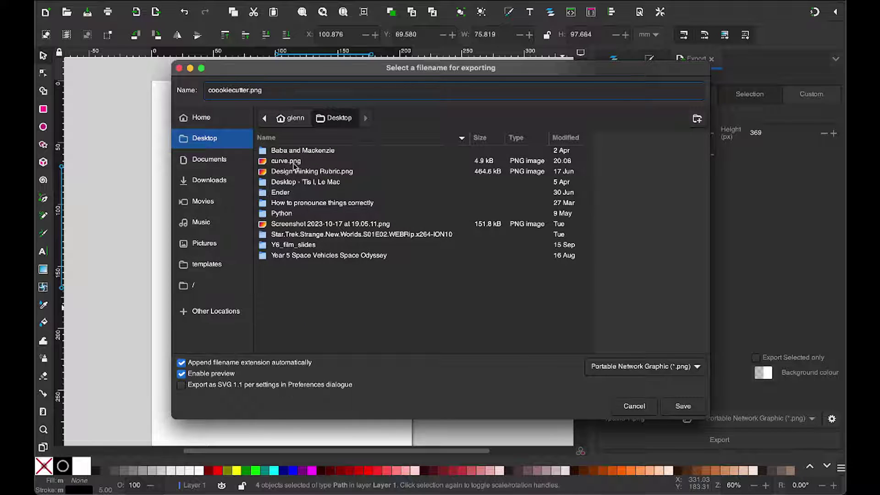
pyautogui.click(681, 406)
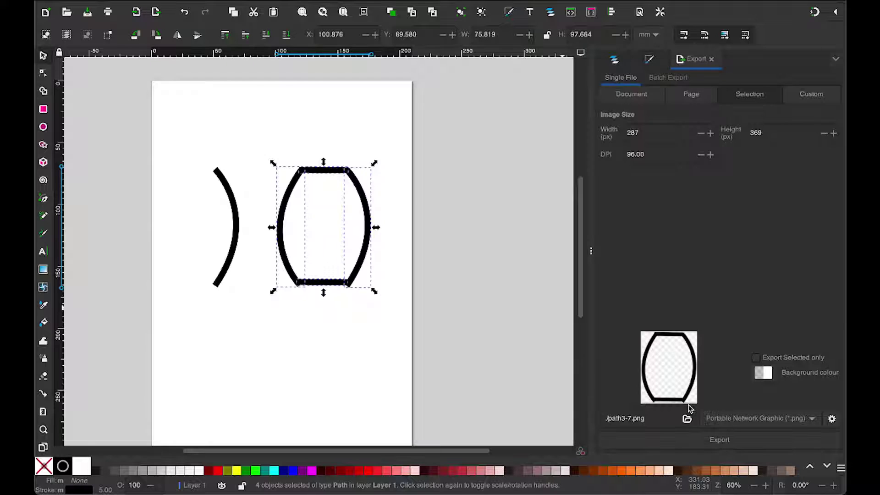
pyautogui.click(368, 345)
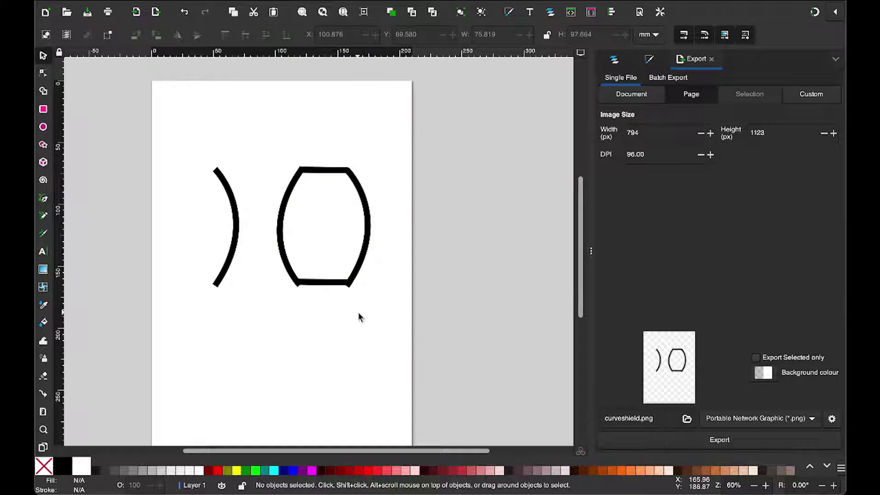
# Switch to Tinkercad and try to import the exported PNG shapes from the Desktop
pyautogui.press('super+Tab')
pyautogui.press('super+Tab')
pyautogui.press('super+Tab')
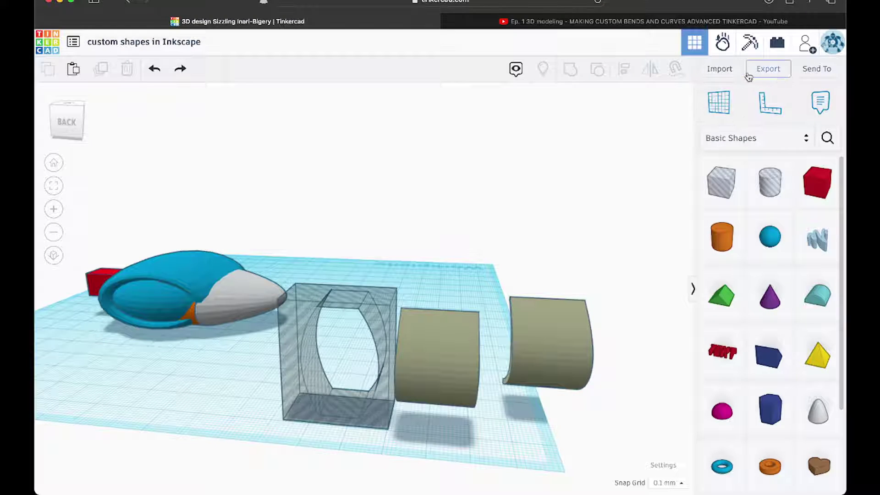
pyautogui.click(731, 69)
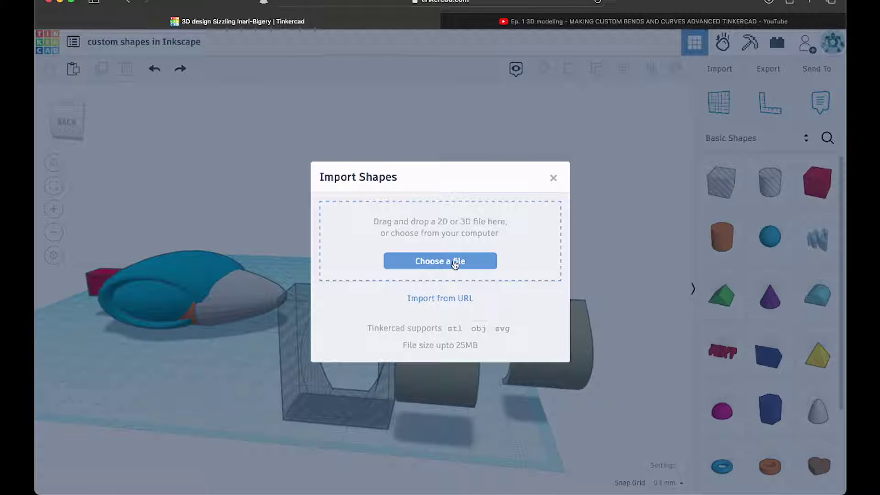
pyautogui.click(454, 264)
pyautogui.click(257, 187)
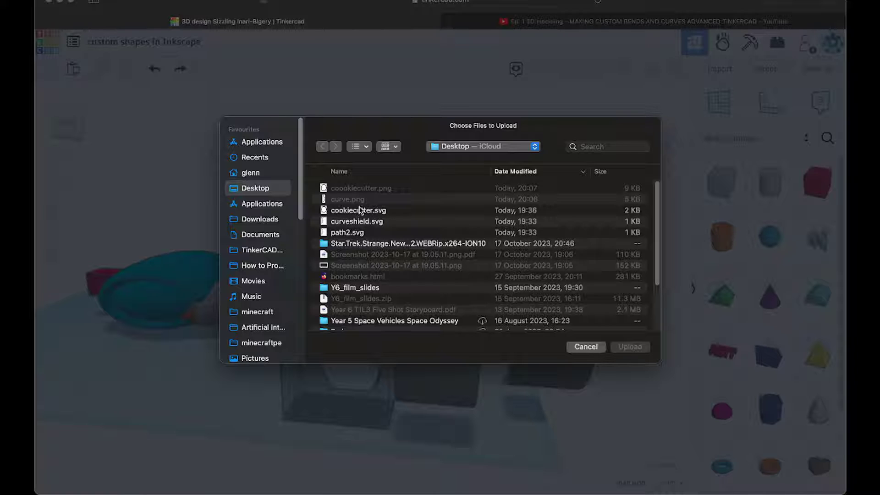
pyautogui.click(586, 346)
# Switch back to Inkscape and export the whole page to the Desktop as curveshield.svg in Inkscape SVG format, replacing the existing file
pyautogui.press('super+Tab')
pyautogui.press('super+Tab')
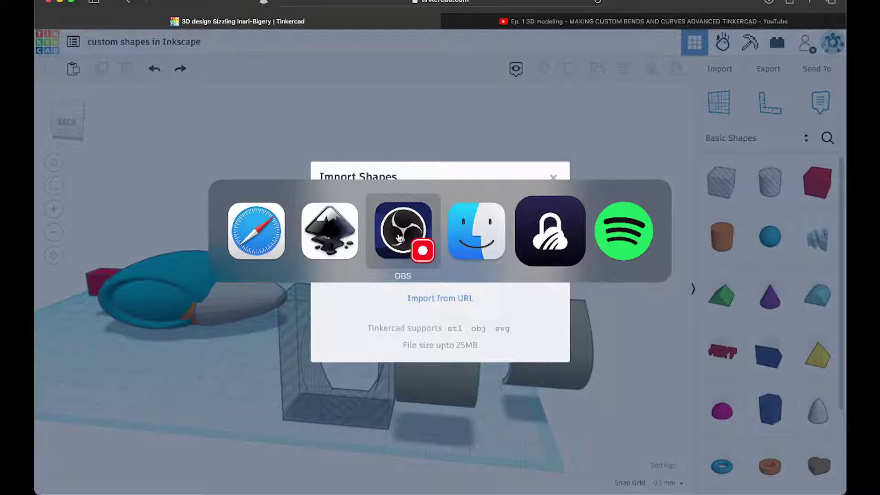
pyautogui.press('super+shift+Tab')
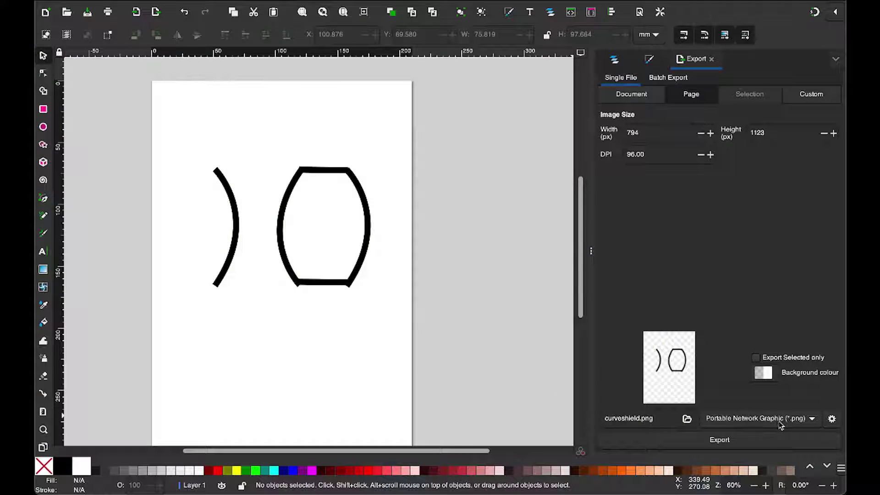
pyautogui.click(809, 421)
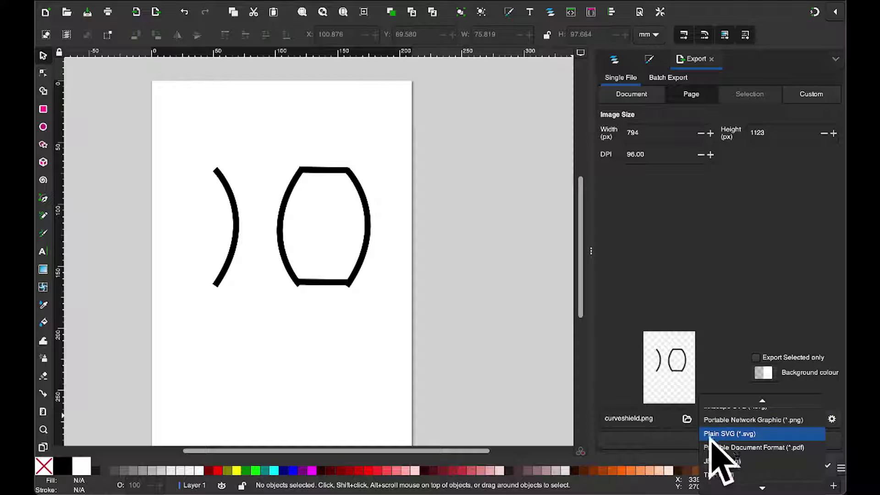
pyautogui.click(733, 406)
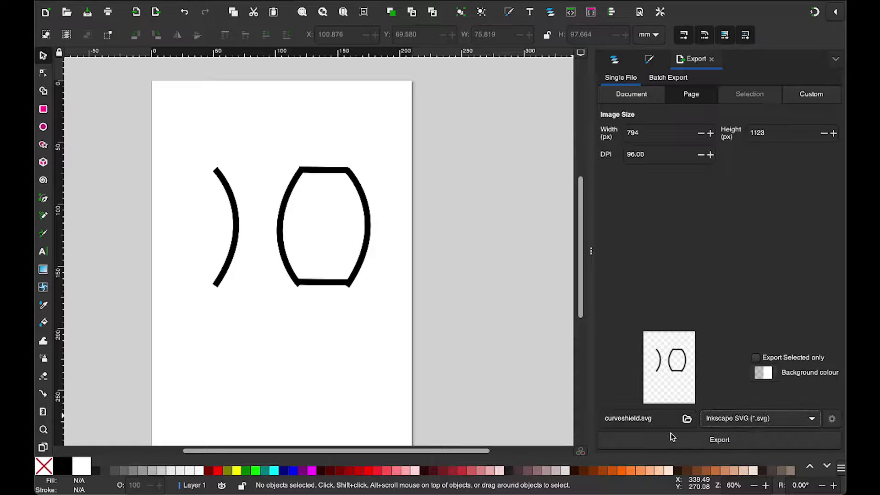
pyautogui.click(687, 419)
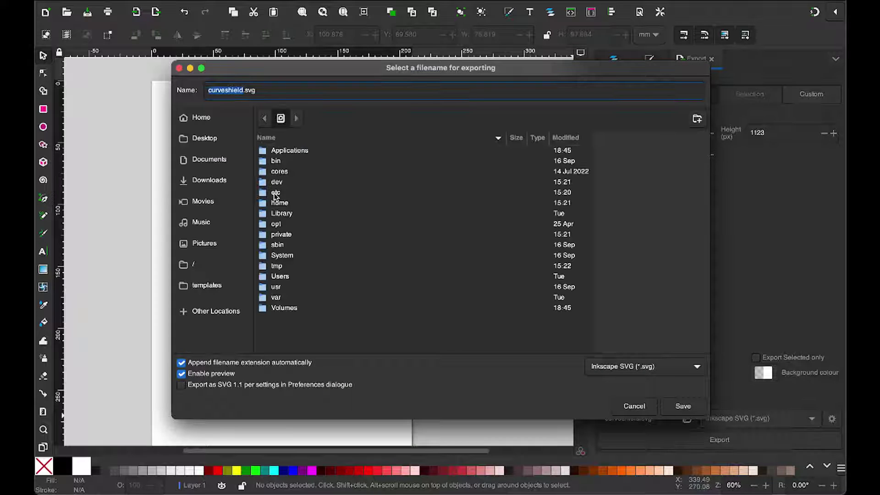
pyautogui.click(214, 143)
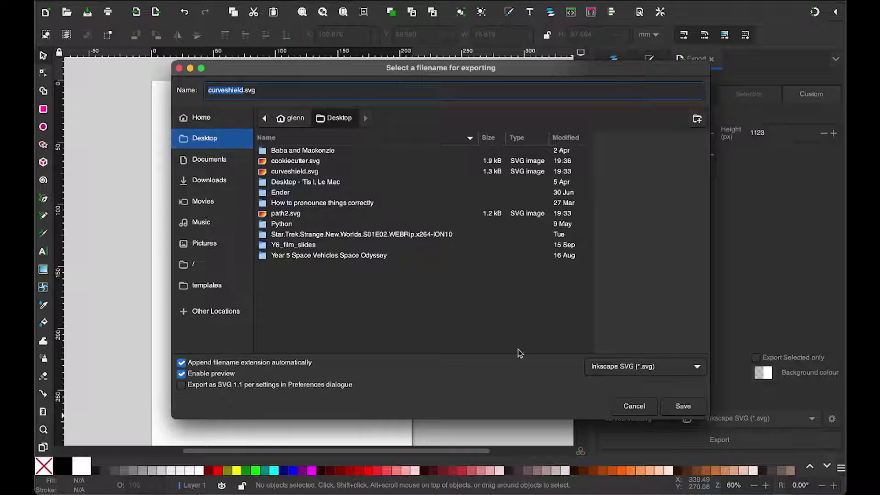
pyautogui.click(683, 406)
pyautogui.click(513, 275)
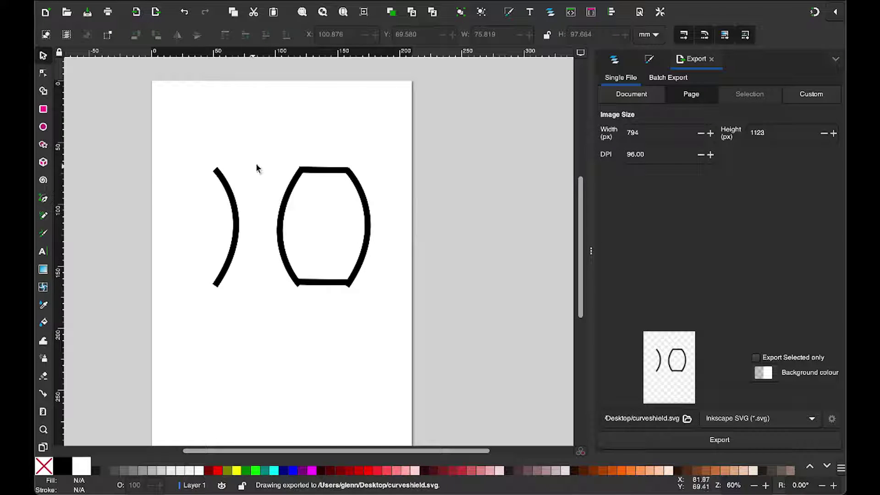
# Select only the separate left curve and export it to the Desktop as curve.svg, replacing any existing file of that name
pyautogui.moveTo(250, 141); pyautogui.dragTo(166, 337)
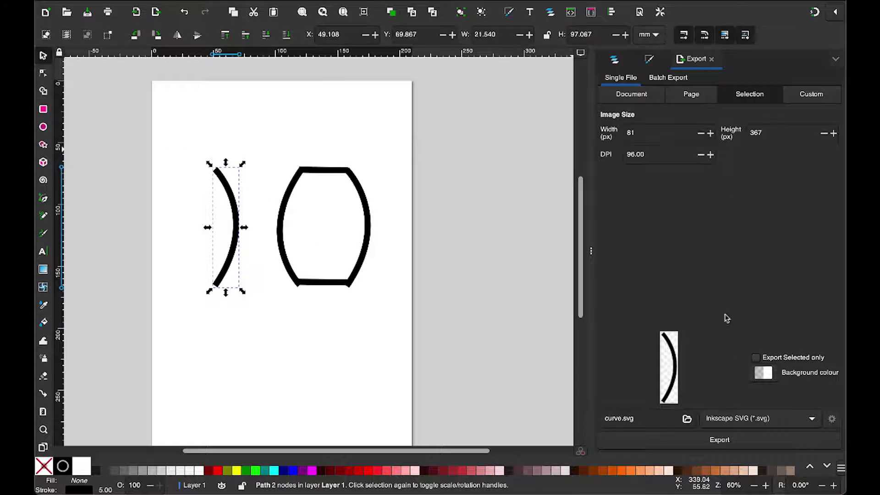
pyautogui.click(687, 419)
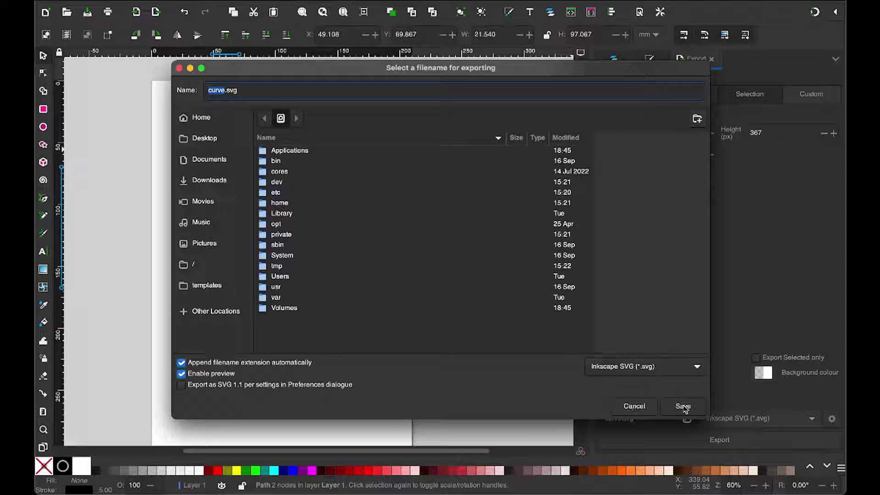
pyautogui.click(204, 138)
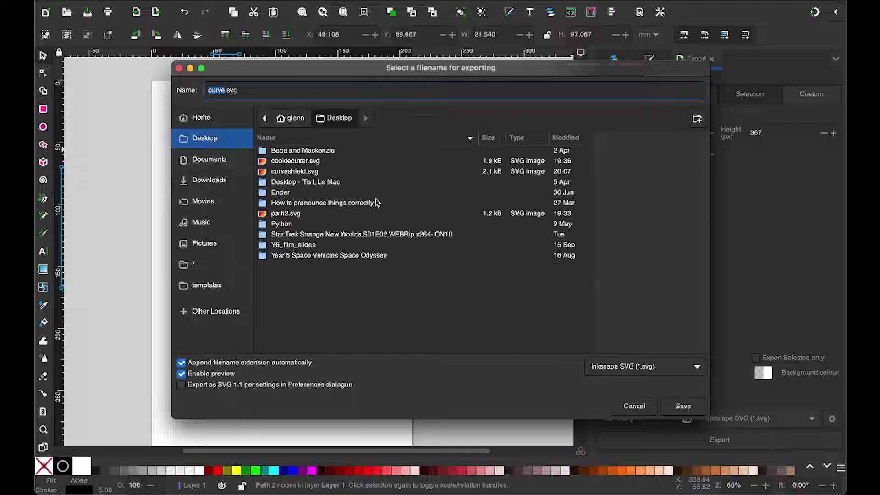
pyautogui.click(682, 407)
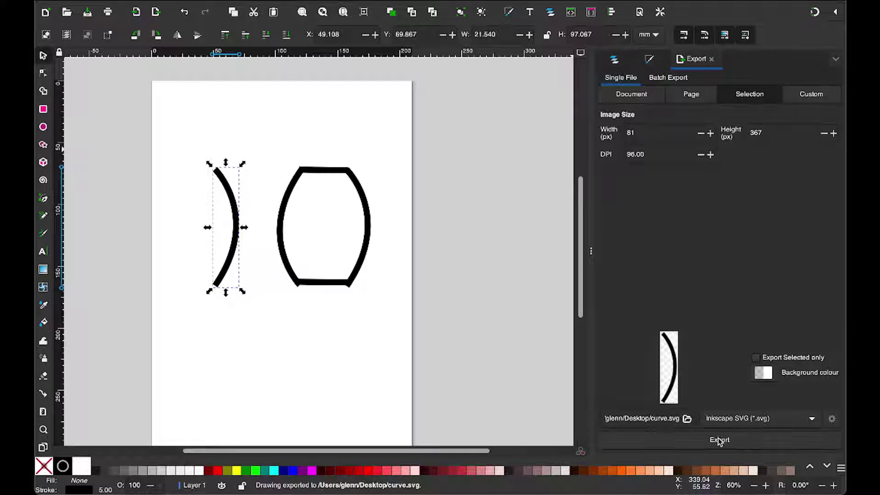
pyautogui.click(520, 278)
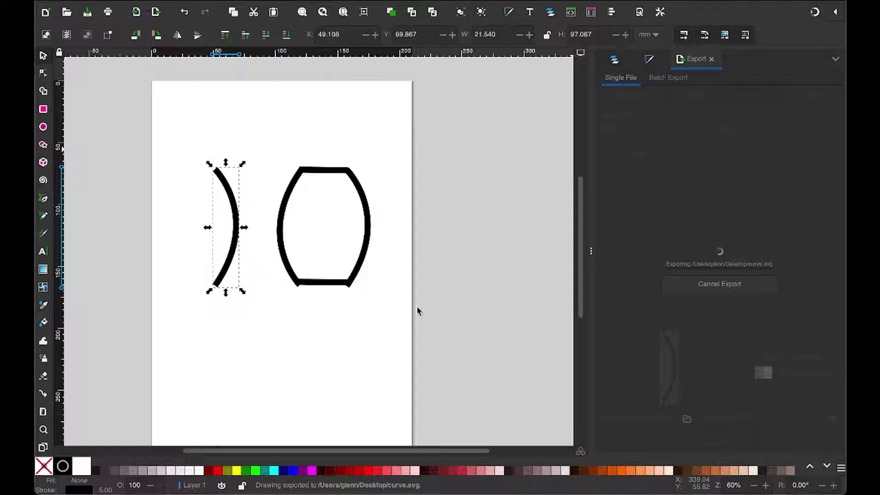
# Select the four paths of the barrel outline and export them to the Desktop as coookiecutter.svg in Inkscape SVG format, replacing any existing file
pyautogui.click(280, 158)
pyautogui.moveTo(277, 154); pyautogui.dragTo(402, 312)
pyautogui.click(257, 149)
pyautogui.moveTo(257, 146); pyautogui.dragTo(404, 325)
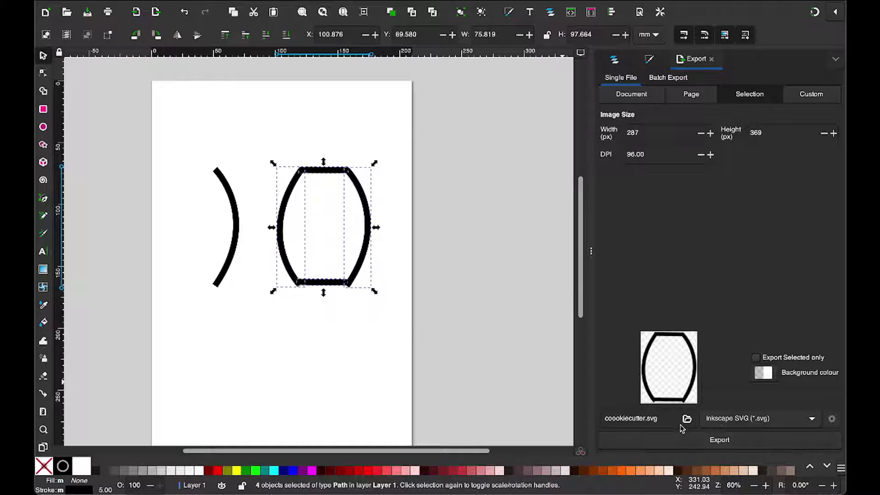
pyautogui.click(739, 421)
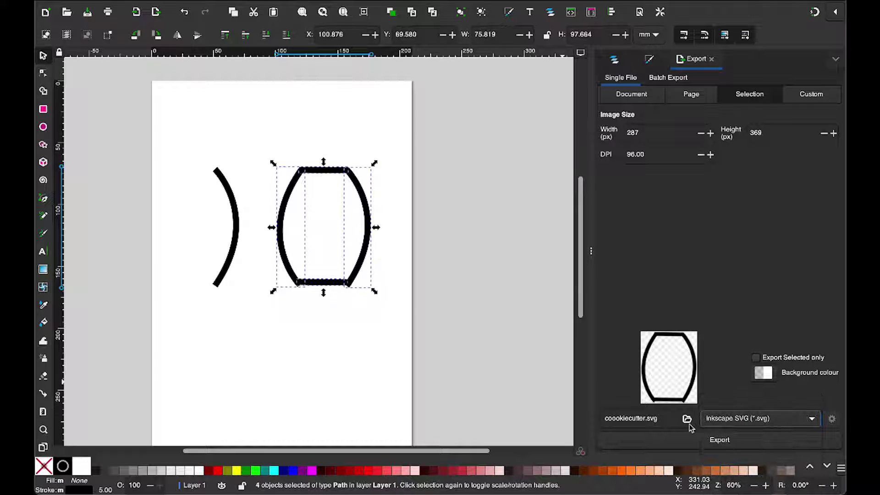
pyautogui.click(687, 419)
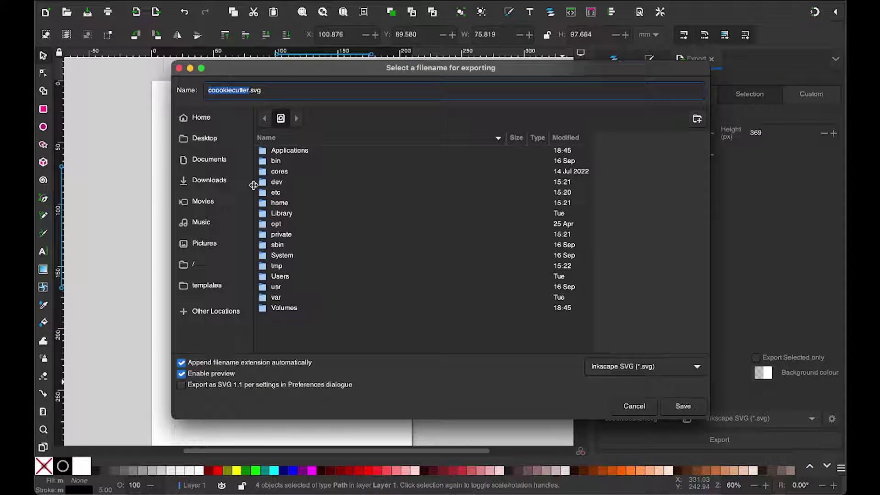
pyautogui.click(197, 138)
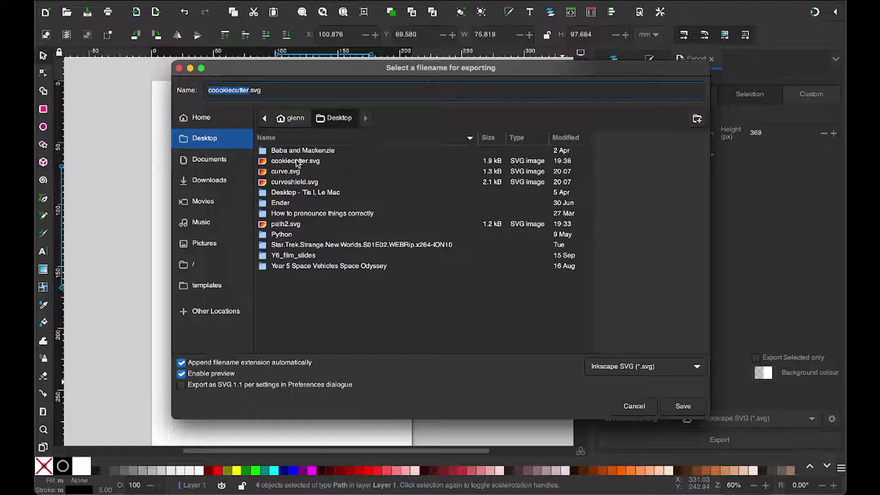
pyautogui.click(675, 408)
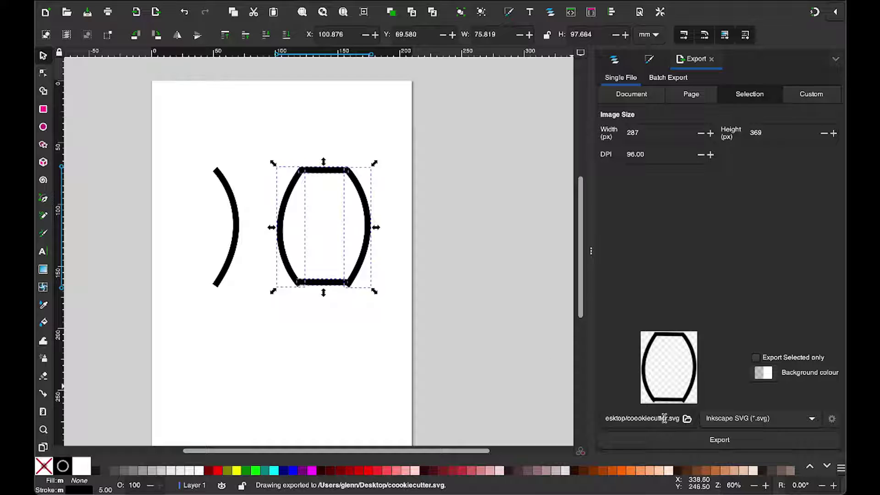
pyautogui.click(701, 448)
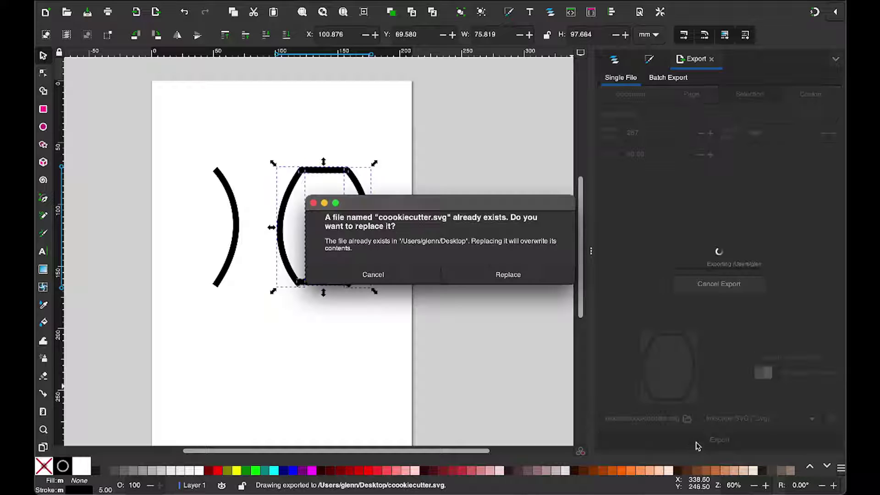
pyautogui.click(502, 274)
# Switch to Tinkercad and import curve.svg from the Desktop, centred on the artboard at 100% scale
pyautogui.press('super+Tab')
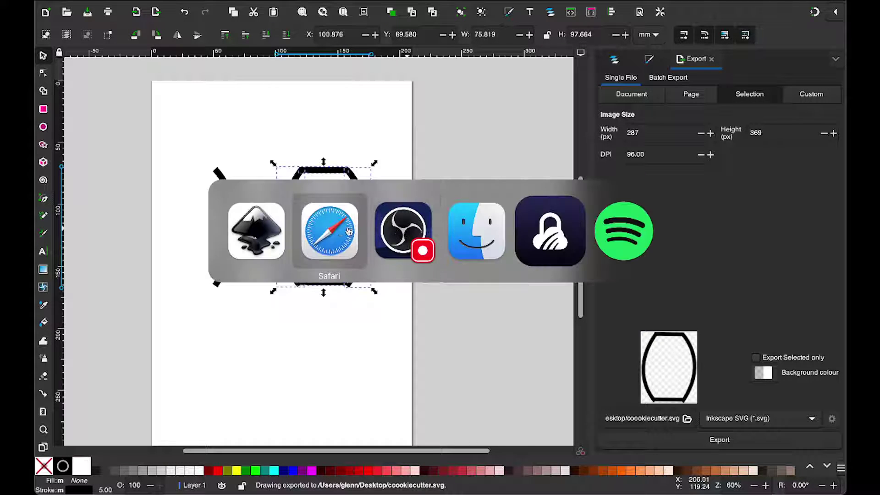
pyautogui.click(342, 233)
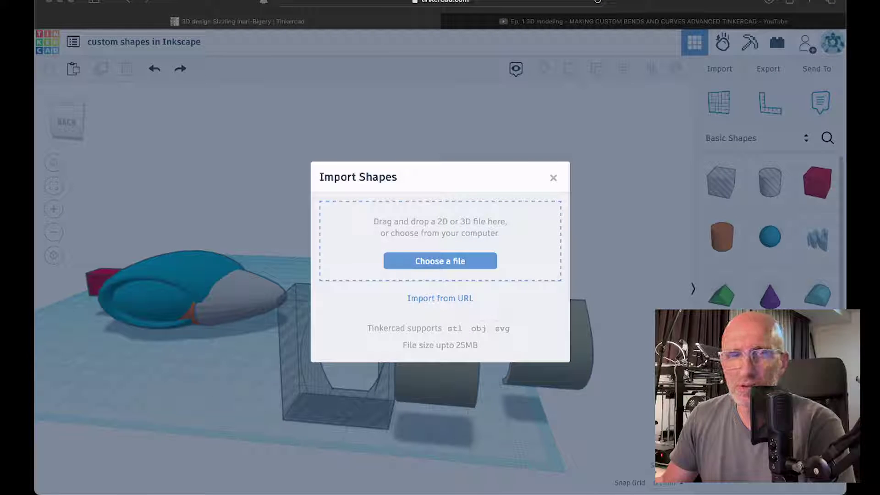
pyautogui.click(456, 261)
pyautogui.click(586, 347)
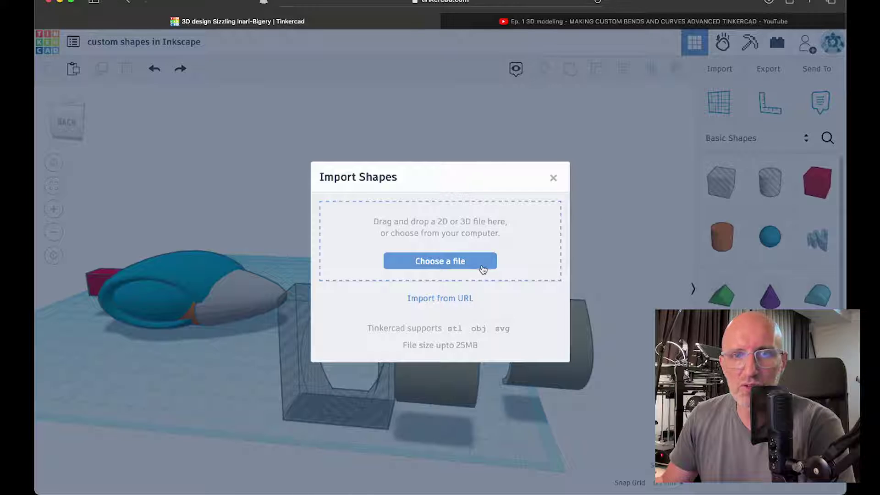
pyautogui.click(386, 262)
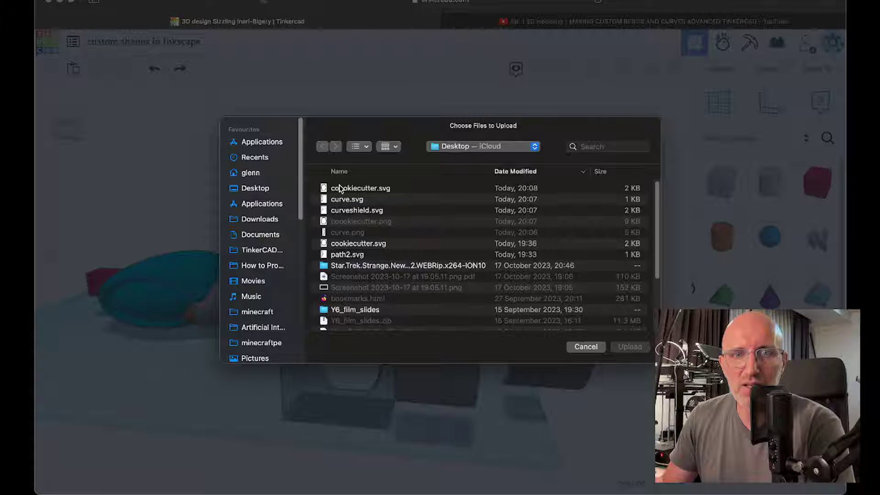
pyautogui.click(340, 200)
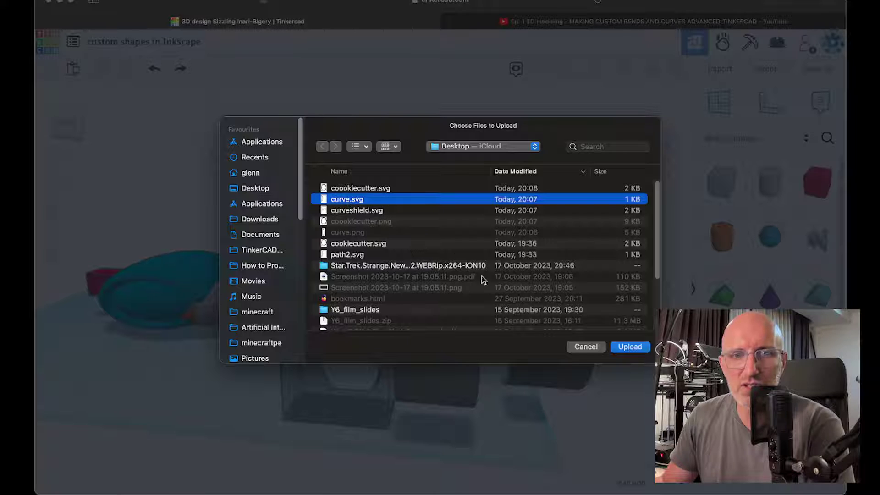
pyautogui.click(629, 347)
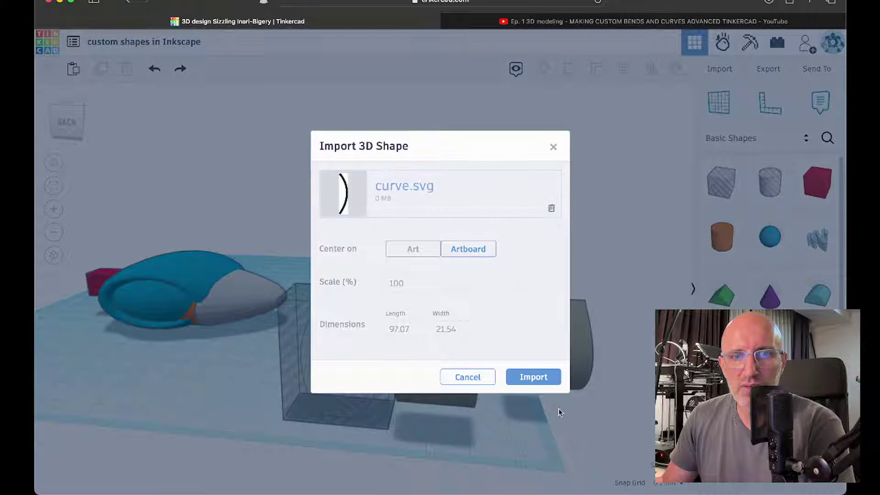
pyautogui.click(532, 375)
pyautogui.scroll(5, 462, 271)
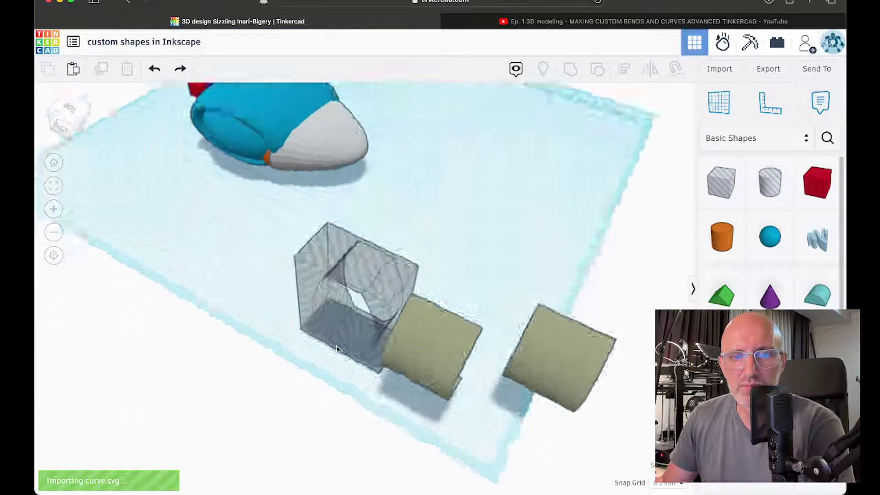
# Move the imported curve clear of the blue and white model and raise its quality to 24
pyautogui.moveTo(470, 326); pyautogui.dragTo(117, 315)
pyautogui.moveTo(403, 269); pyautogui.dragTo(436, 244)
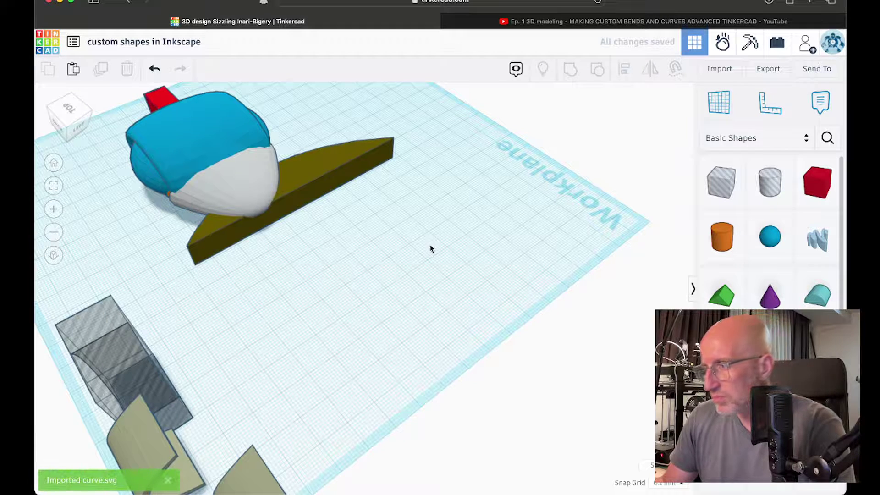
pyautogui.moveTo(308, 180); pyautogui.dragTo(425, 308)
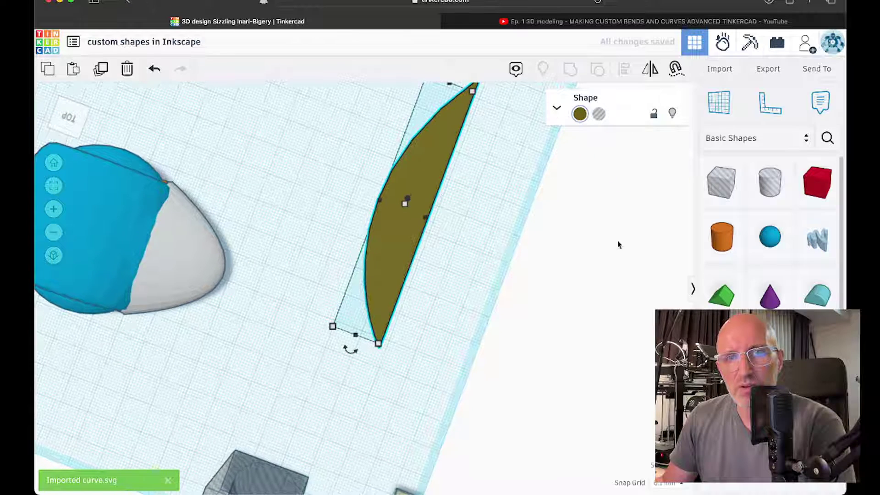
pyautogui.click(557, 108)
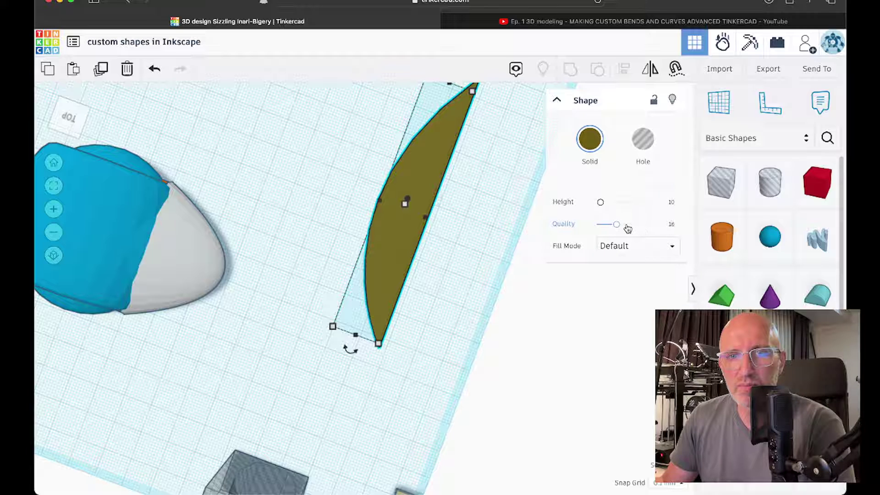
pyautogui.click(626, 226)
pyautogui.moveTo(625, 226); pyautogui.dragTo(656, 227)
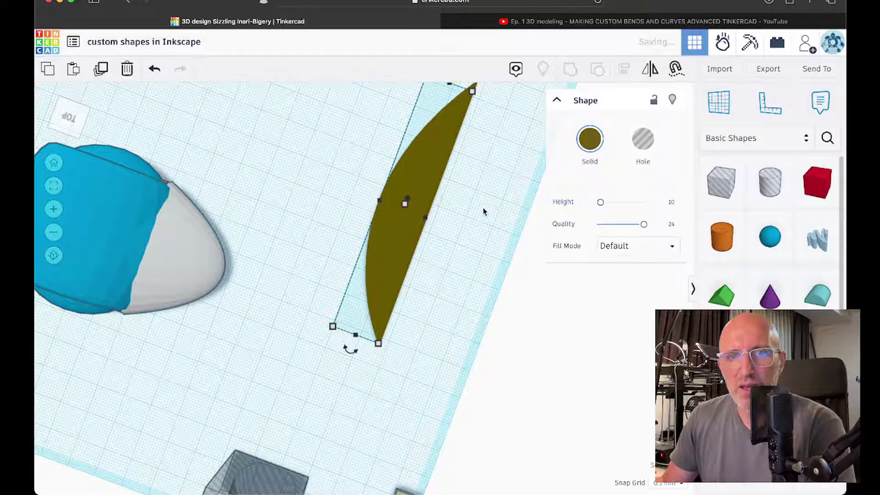
# Duplicate the curve, offset the copy slightly toward its straight side as a hole, and group both into a thin curved strip
pyautogui.click(456, 220)
pyautogui.moveTo(417, 231)
pyautogui.mouseDown()
pyautogui.moveTo(487, 269)
pyautogui.moveTo(478, 256)
pyautogui.moveTo(402, 238)
pyautogui.mouseUp()
pyautogui.click(642, 139)
pyautogui.moveTo(316, 190); pyautogui.dragTo(432, 264)
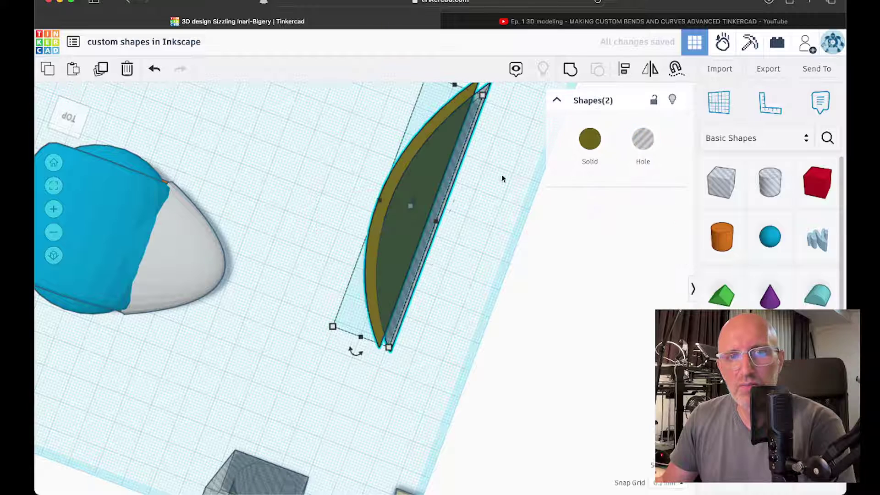
pyautogui.click(570, 71)
# Increase the curved strip's height and rotate the strip to stand upright on its end
pyautogui.scroll(-5, 494, 226)
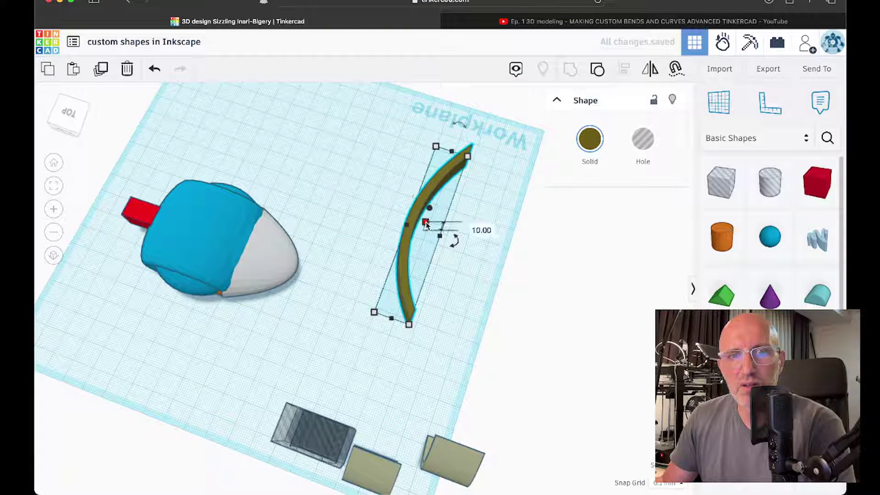
pyautogui.moveTo(425, 222); pyautogui.dragTo(424, 193)
pyautogui.moveTo(433, 265); pyautogui.dragTo(392, 191)
pyautogui.scroll(-3, 438, 259)
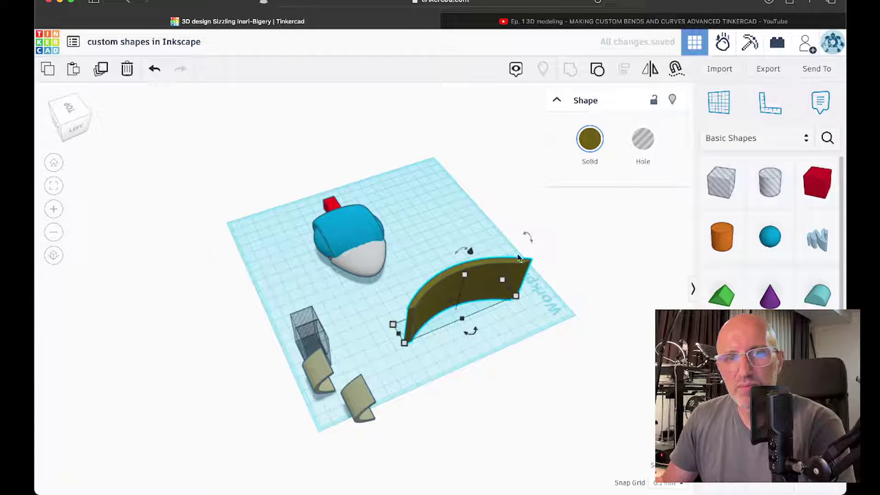
pyautogui.moveTo(472, 252); pyautogui.dragTo(458, 287)
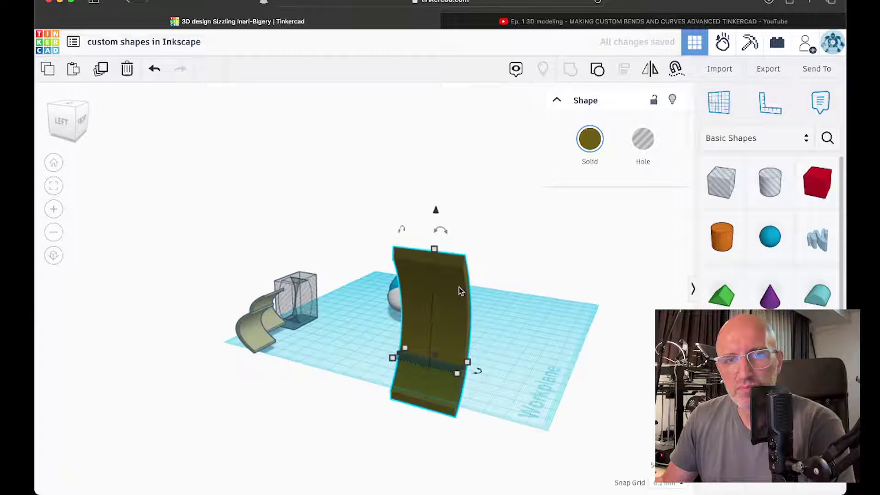
# Shorten the upright curved strip, rest it on the workplane beside the blue model and narrow it to about 32.3 mm
pyautogui.moveTo(433, 251); pyautogui.dragTo(432, 294)
pyautogui.moveTo(423, 356); pyautogui.dragTo(515, 257)
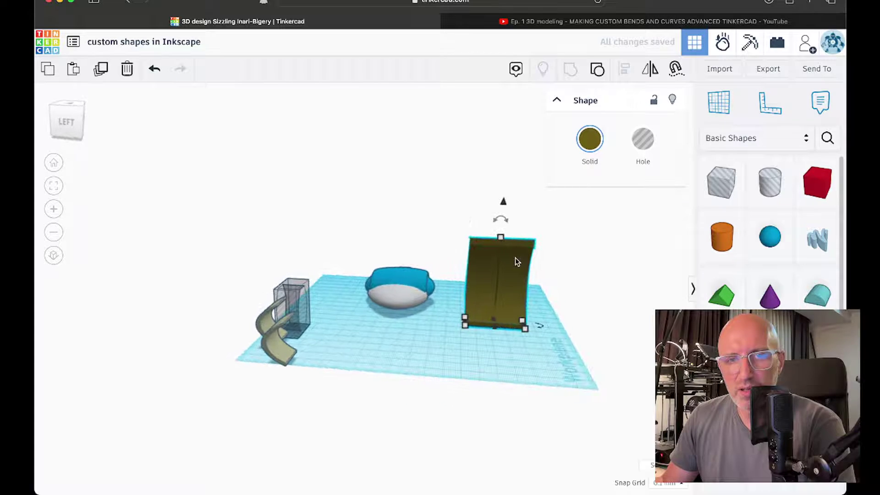
pyautogui.moveTo(525, 328); pyautogui.dragTo(510, 317)
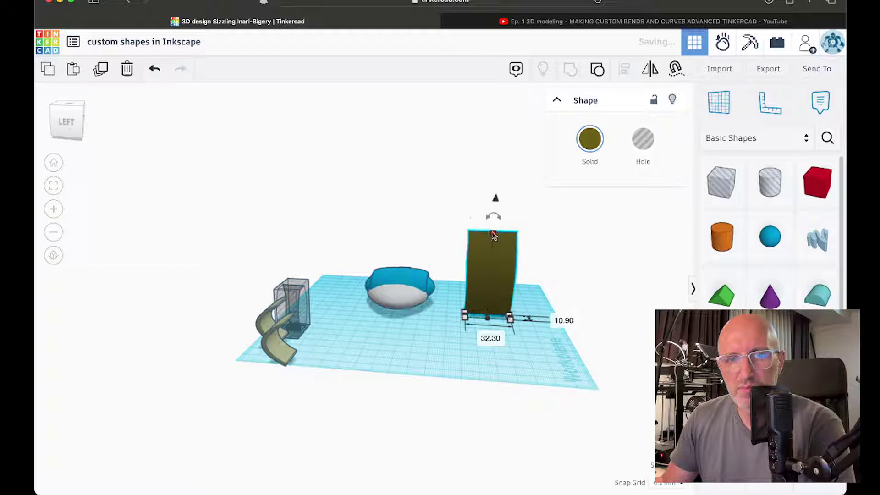
pyautogui.moveTo(490, 233); pyautogui.dragTo(490, 285)
# Adjust the curved strip's depth, make it taller and narrow its width to about 21.1 mm
pyautogui.moveTo(511, 316); pyautogui.dragTo(316, 342)
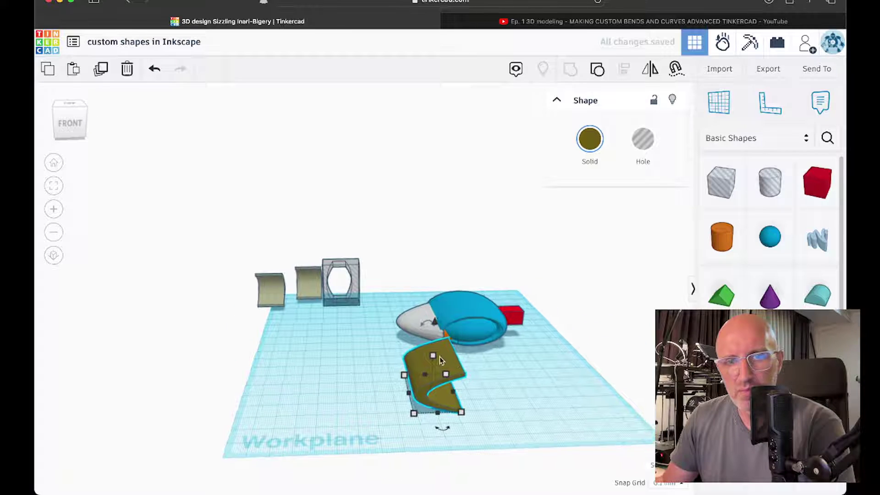
pyautogui.moveTo(432, 354); pyautogui.dragTo(433, 341)
pyautogui.moveTo(438, 413); pyautogui.dragTo(431, 389)
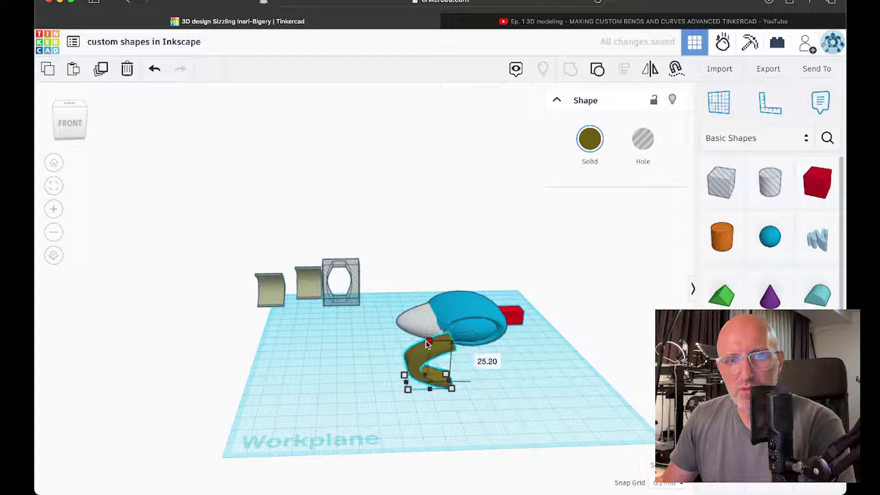
pyautogui.moveTo(426, 334); pyautogui.dragTo(504, 345)
pyautogui.scroll(5, 501, 292)
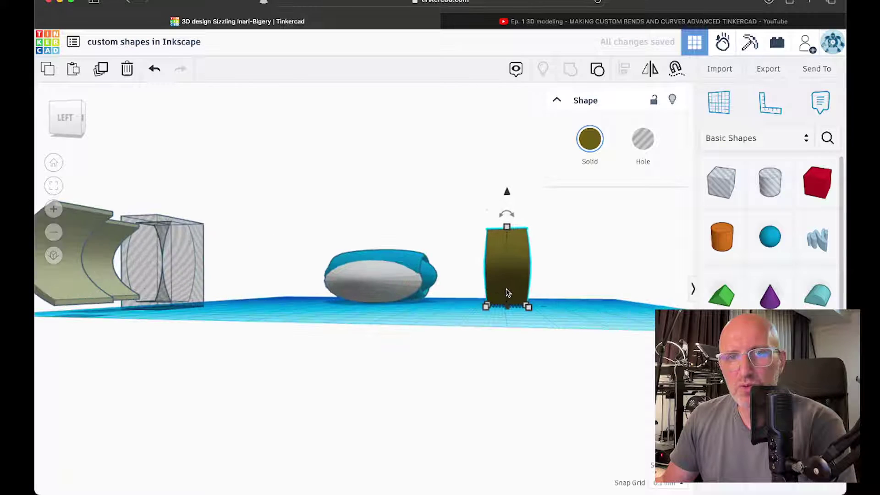
pyautogui.moveTo(506, 225); pyautogui.dragTo(507, 177)
pyautogui.moveTo(535, 310); pyautogui.dragTo(550, 326)
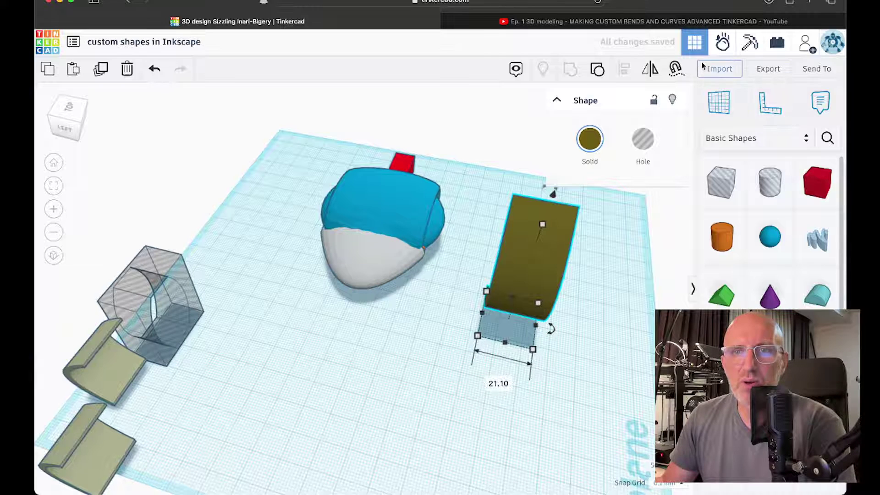
# Import coookiecutter.svg from the Desktop, centred on the artboard at 100% scale
pyautogui.click(713, 69)
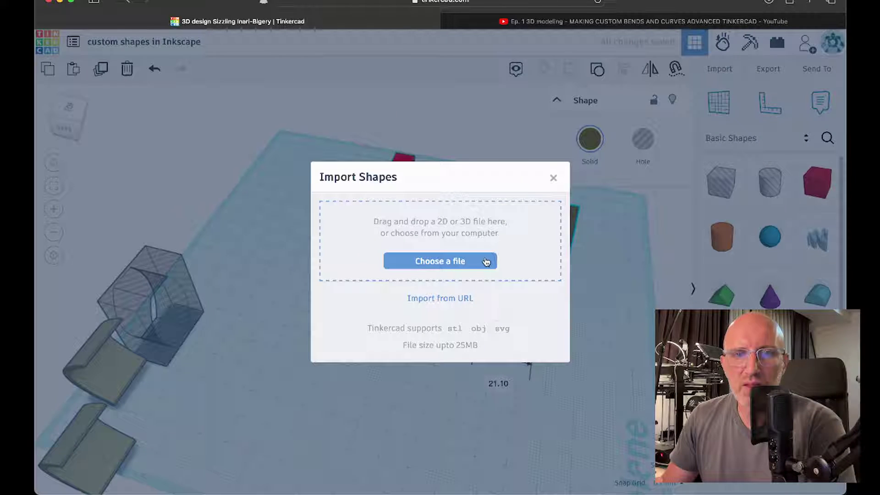
pyautogui.click(436, 257)
pyautogui.click(355, 210)
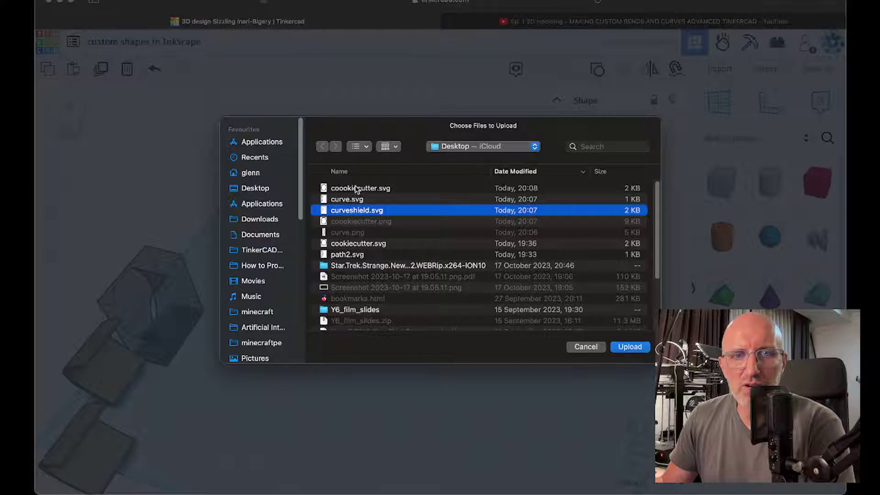
pyautogui.doubleClick(357, 188)
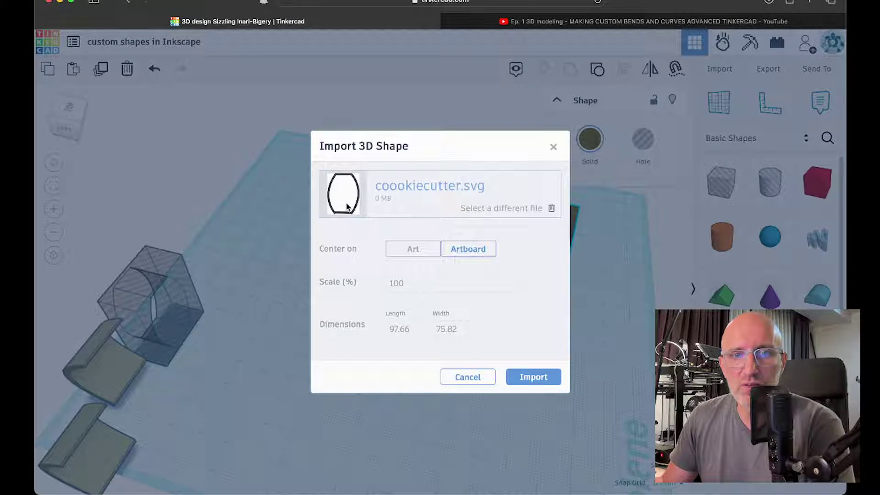
pyautogui.click(419, 253)
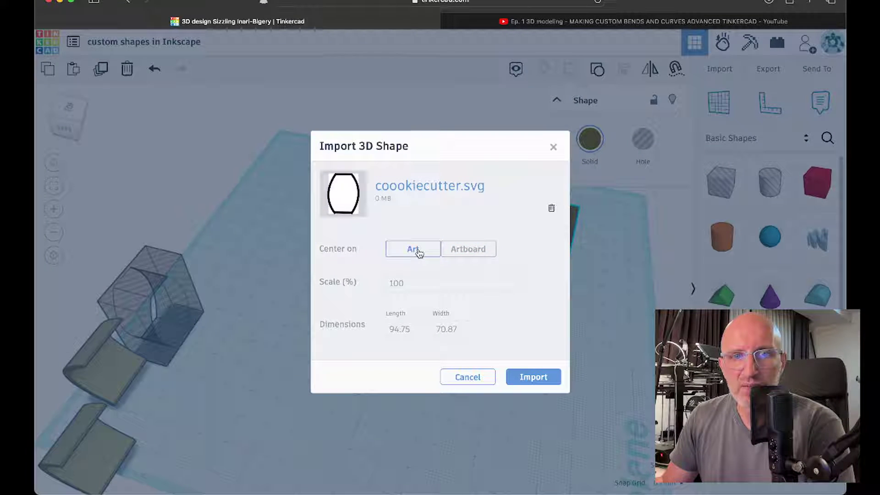
pyautogui.click(450, 249)
pyautogui.click(523, 375)
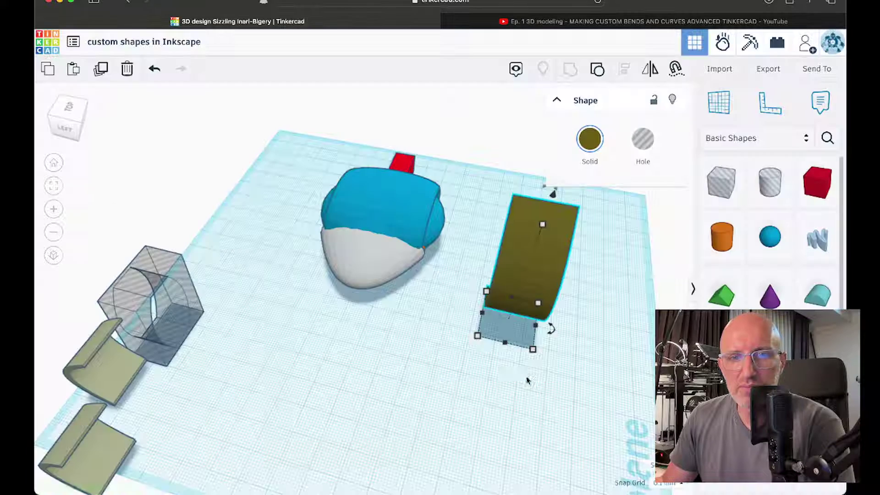
# Move the imported pair of yellow curved segments to the empty area near the workplane's front edge
pyautogui.scroll(-3, 526, 385)
pyautogui.scroll(5, 424, 257)
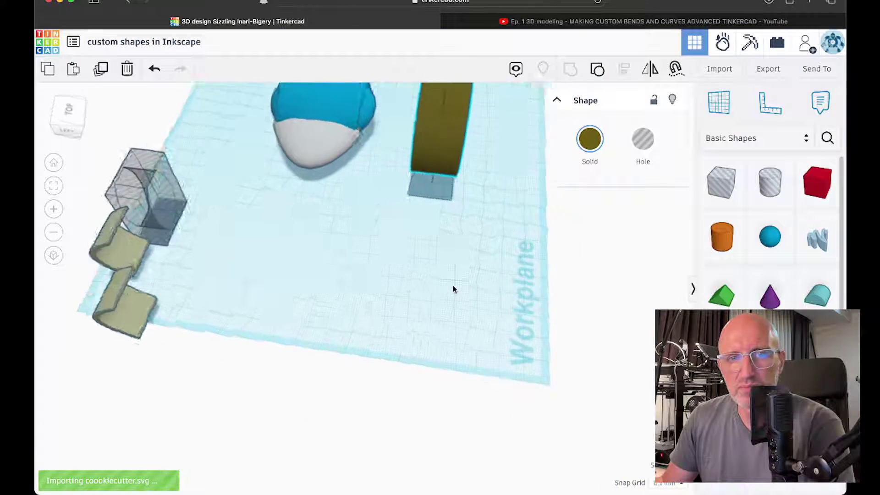
pyautogui.scroll(-4, 436, 273)
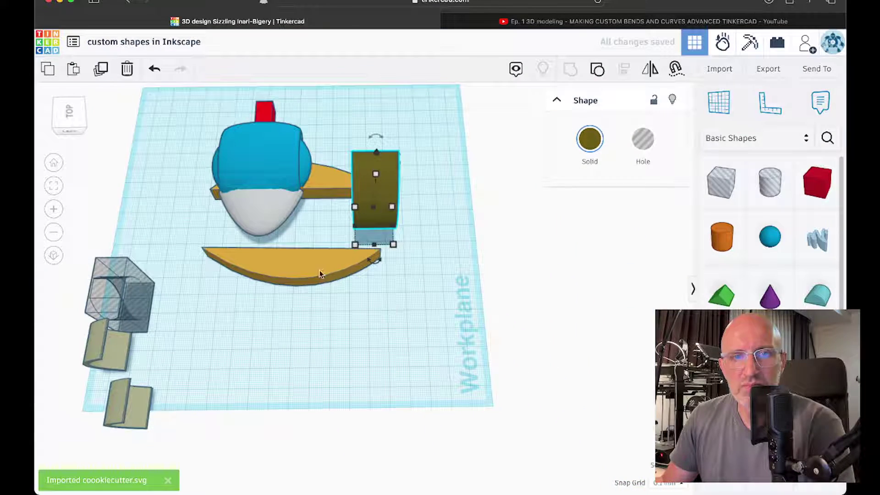
pyautogui.moveTo(320, 274); pyautogui.dragTo(406, 383)
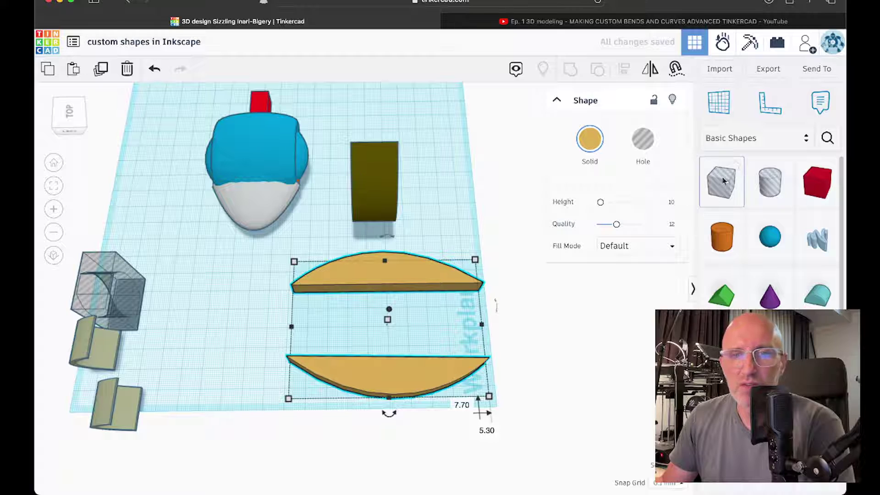
# Add a hole box and stretch it to fill the gap between the two yellow curved segments
pyautogui.moveTo(723, 181); pyautogui.dragTo(323, 300)
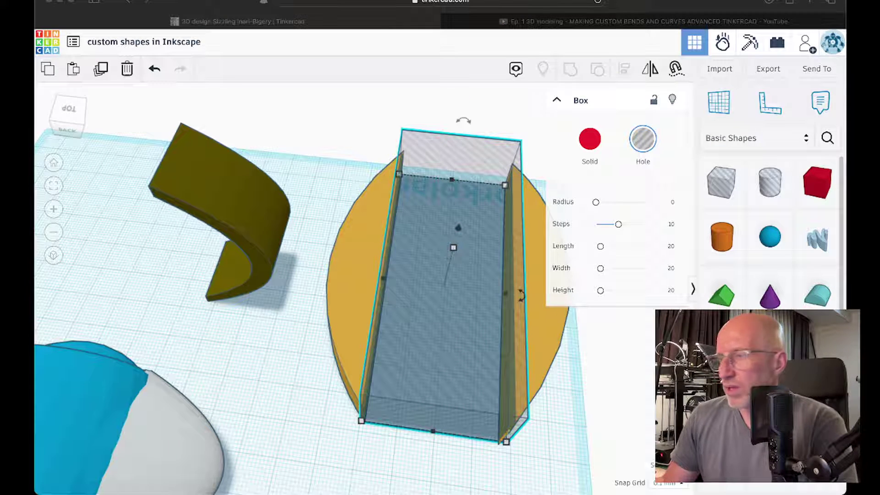
pyautogui.scroll(-3, 491, 364)
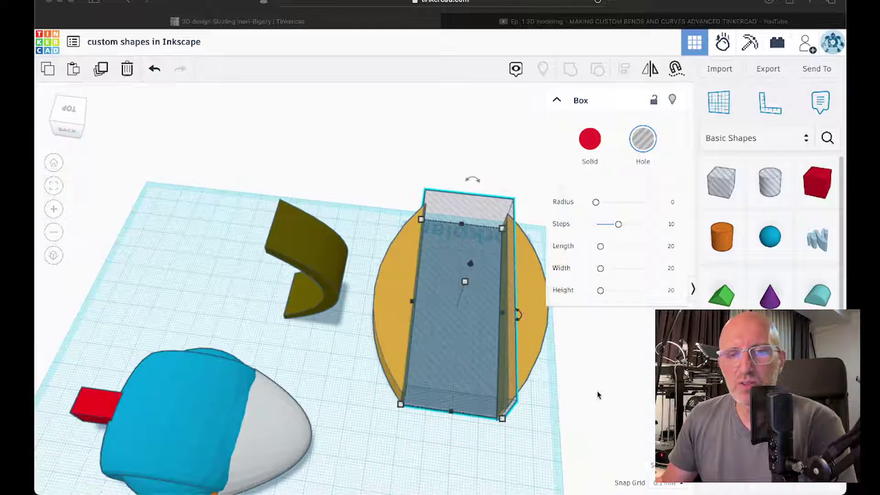
pyautogui.moveTo(597, 392); pyautogui.dragTo(395, 380)
pyautogui.scroll(3, 331, 386)
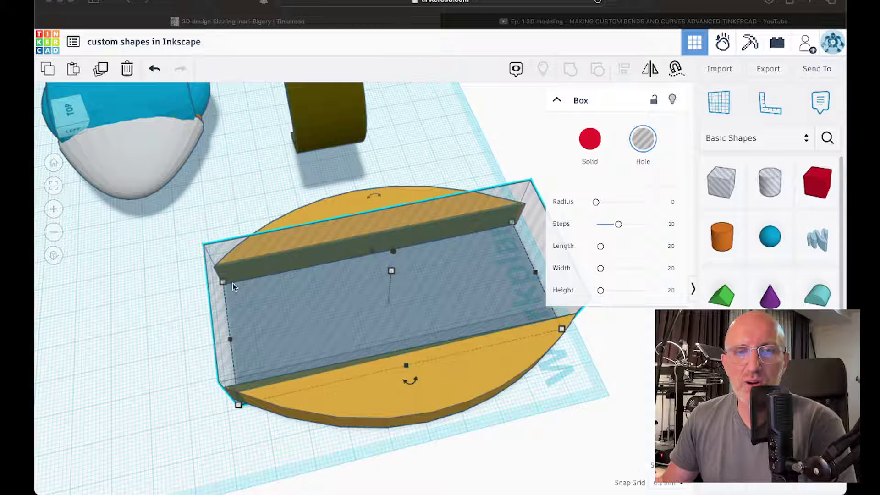
pyautogui.moveTo(238, 289); pyautogui.dragTo(366, 348)
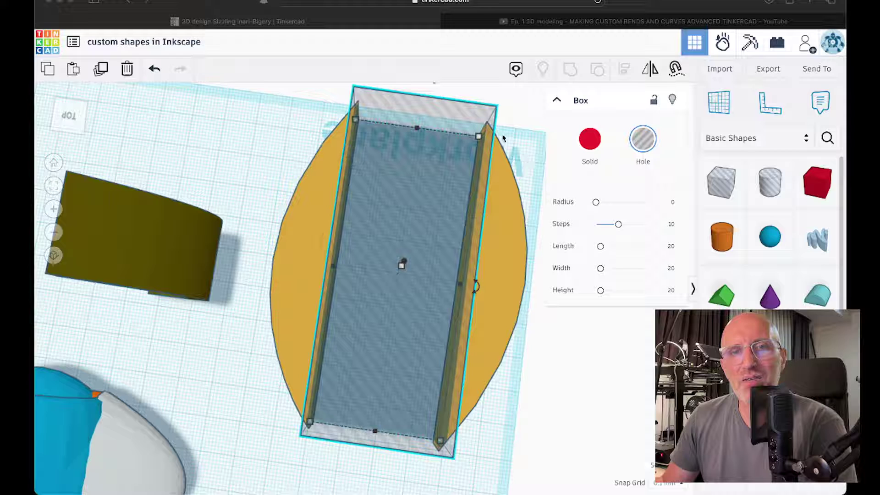
pyautogui.scroll(-3, 502, 152)
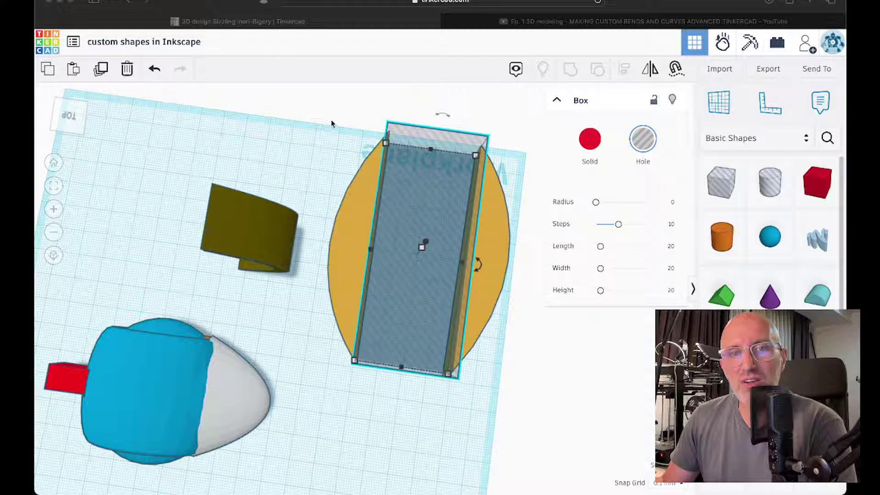
# Turn the yellow curved segments into a hole and group them with the hole box as one barrel-shaped hole
pyautogui.click(353, 225)
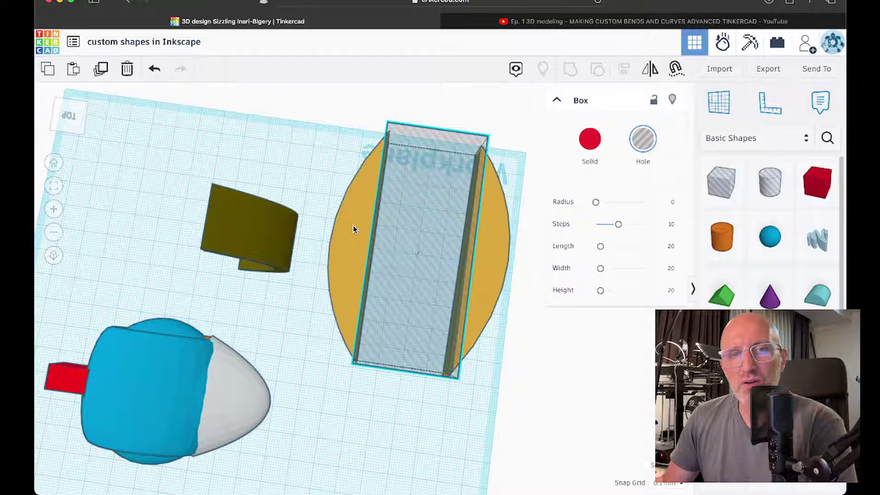
pyautogui.click(643, 139)
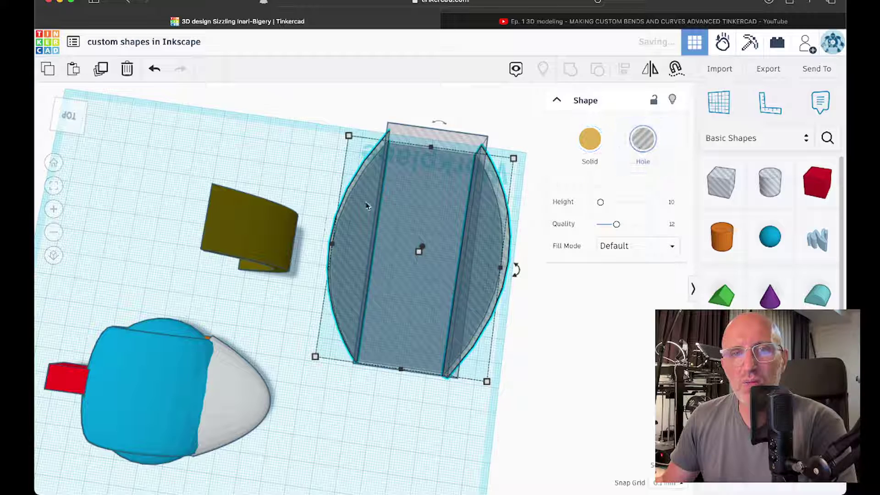
pyautogui.click(422, 242)
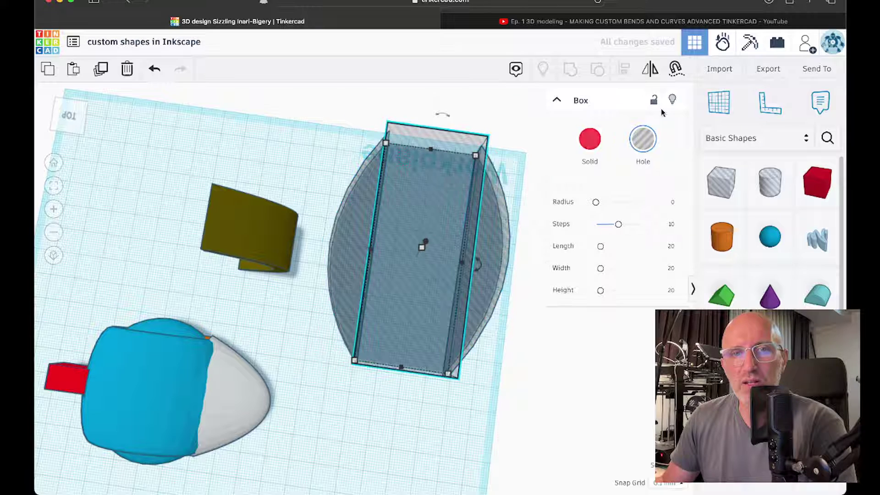
pyautogui.moveTo(352, 126); pyautogui.dragTo(460, 227)
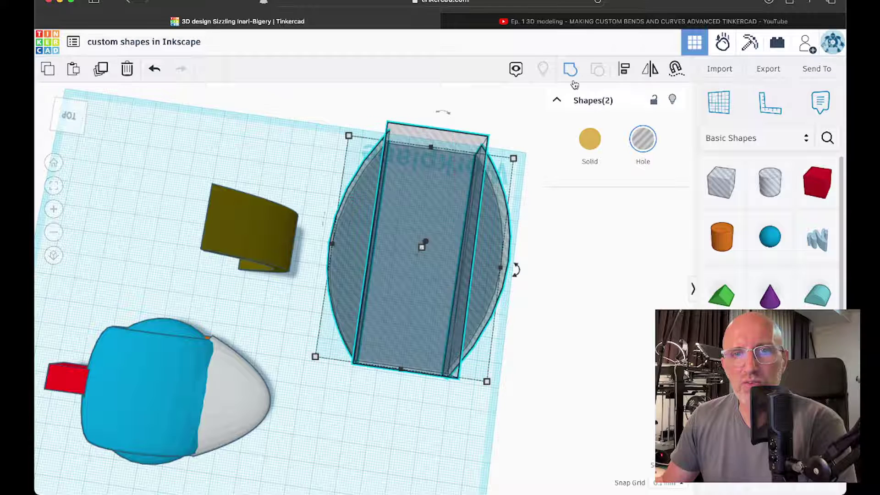
pyautogui.click(569, 69)
# Add a solid red box and stretch it to cover the whole barrel-shaped hole
pyautogui.moveTo(521, 356); pyautogui.dragTo(526, 295)
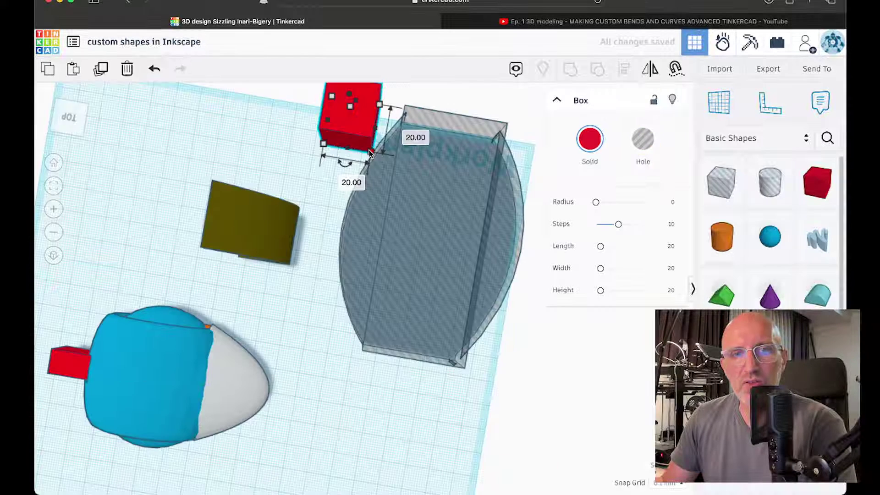
pyautogui.moveTo(371, 152); pyautogui.dragTo(520, 389)
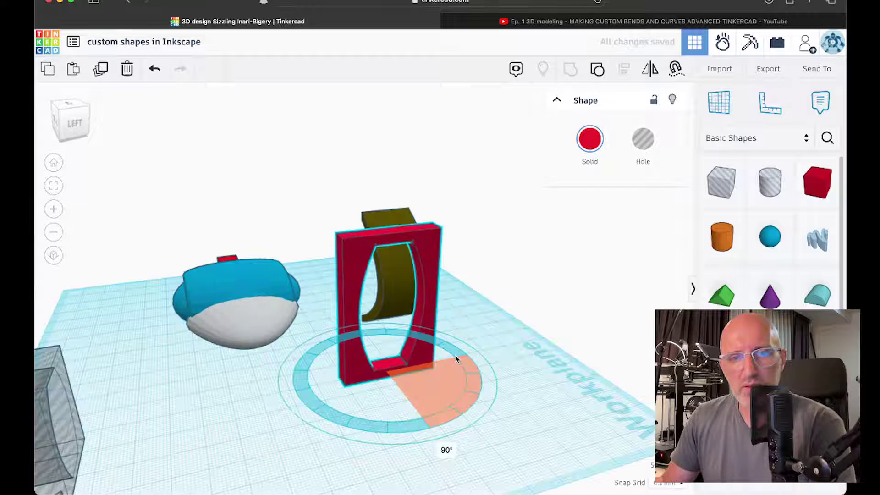
# Move the upright red frame back so its barrel-shaped opening surrounds the curved strip
pyautogui.moveTo(456, 358); pyautogui.dragTo(418, 308)
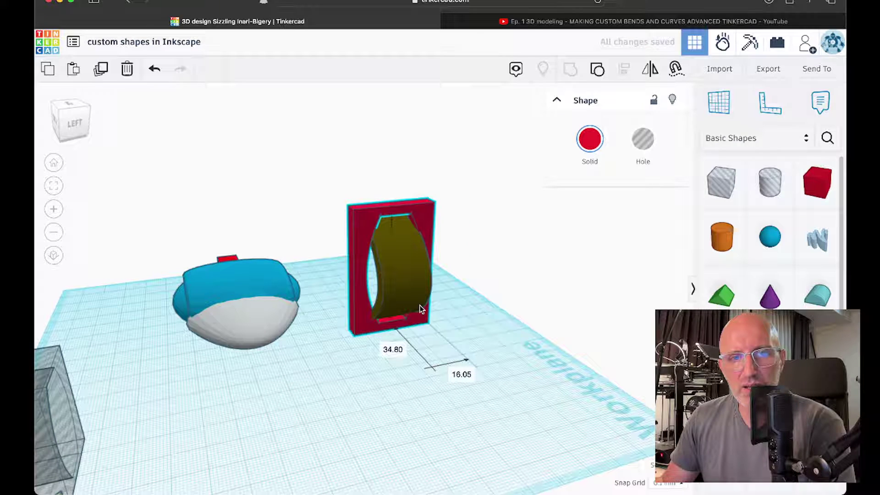